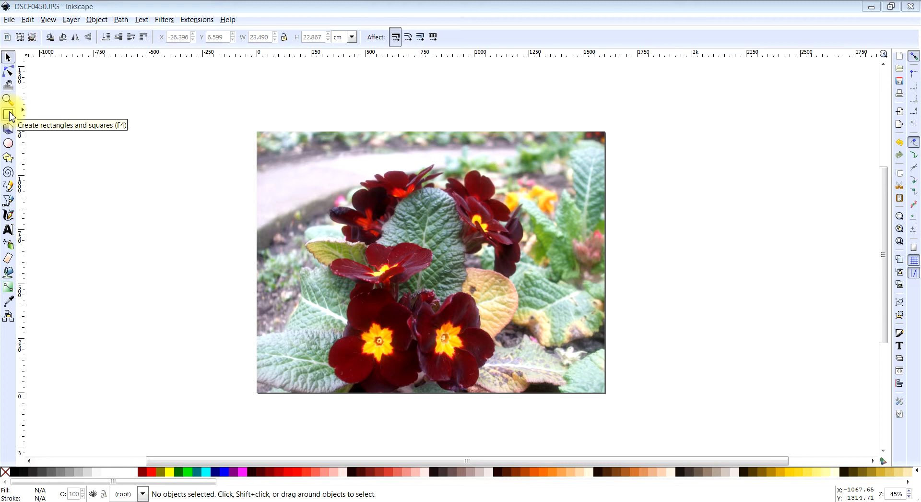
- Draw a small rectangle in the blank area left of the photo and set its height and width to 5 cm
left_click(8, 114)
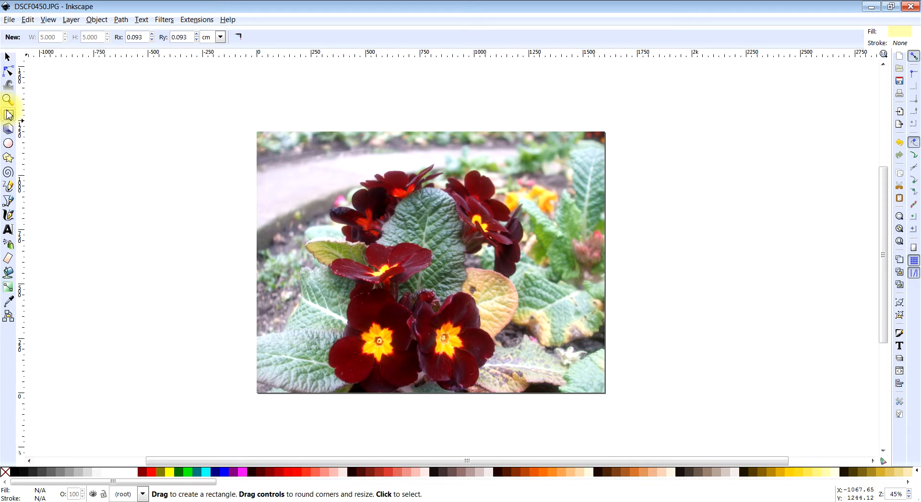
left_click_drag(51, 123, 93, 167)
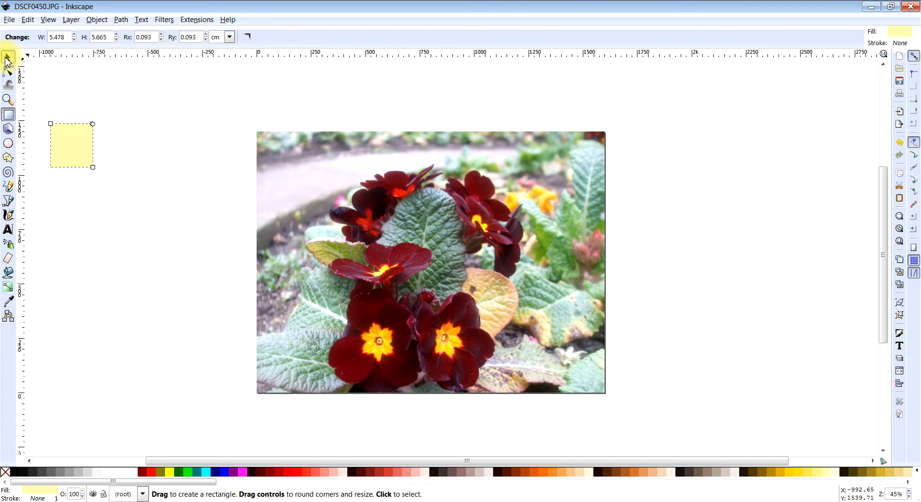
left_click(7, 61)
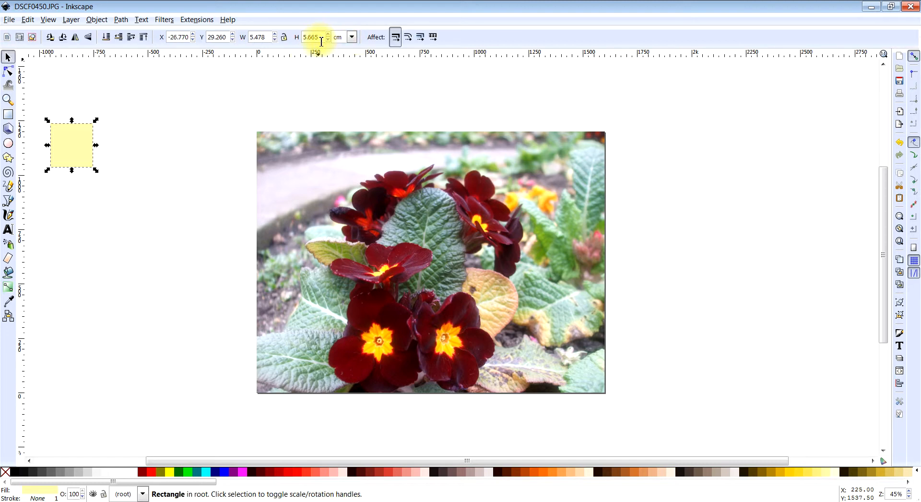
left_click_drag(322, 42, 304, 42)
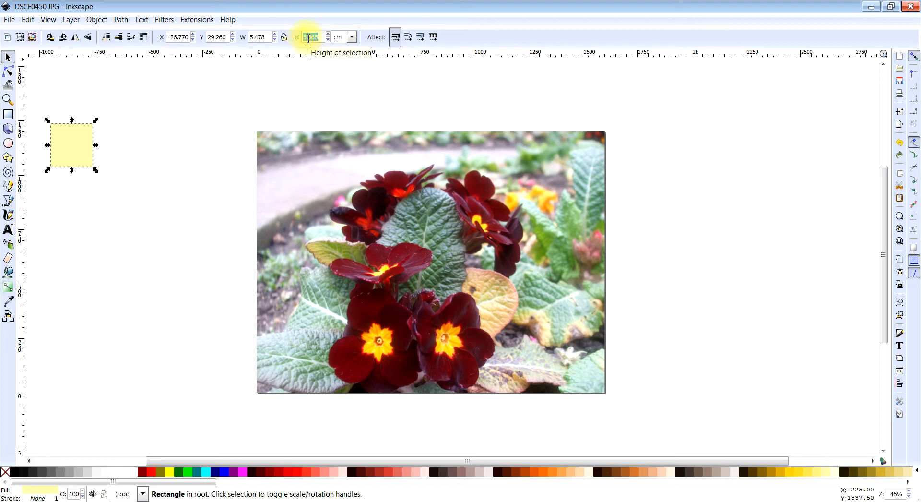
type("5")
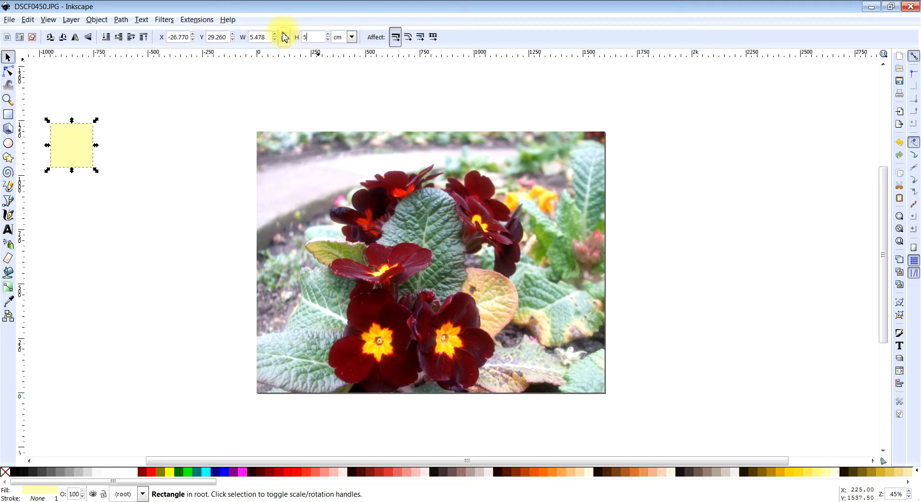
left_click(264, 38)
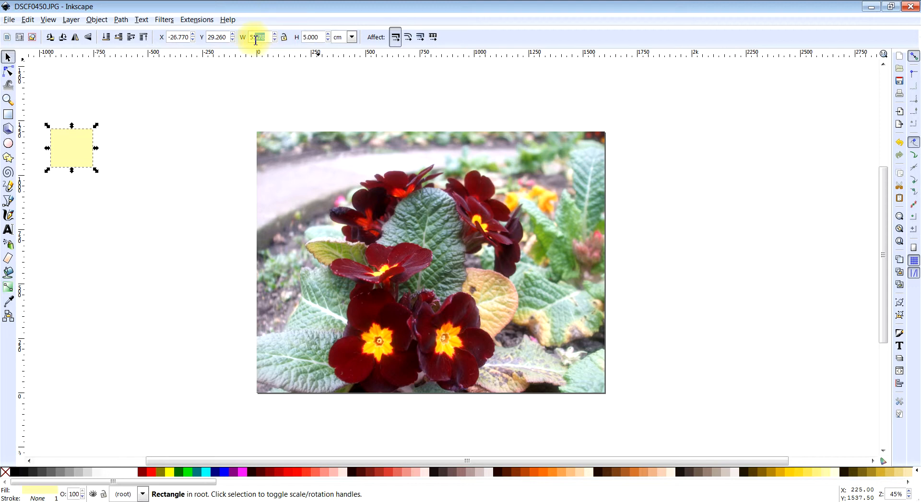
key("BackSpace")
left_click(87, 153)
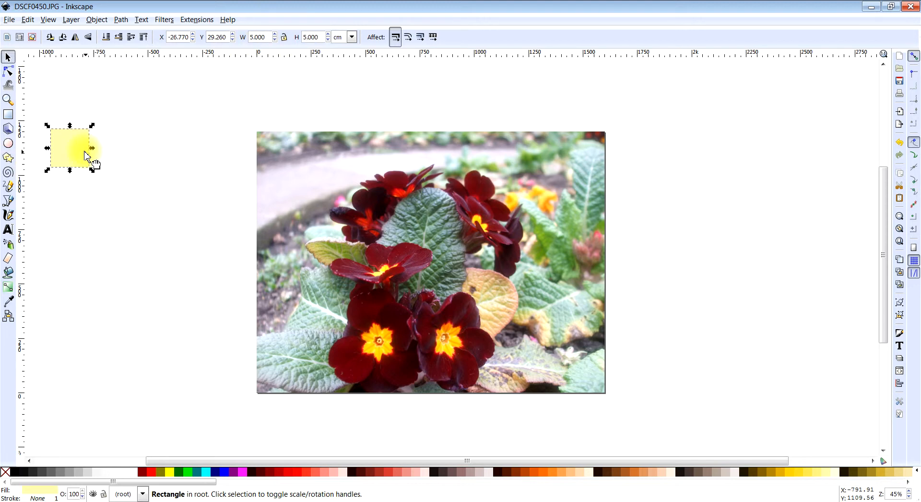
- Move the 5 cm square slightly up and to the right in the blank area beside the photo
left_click(118, 168)
left_click(67, 160)
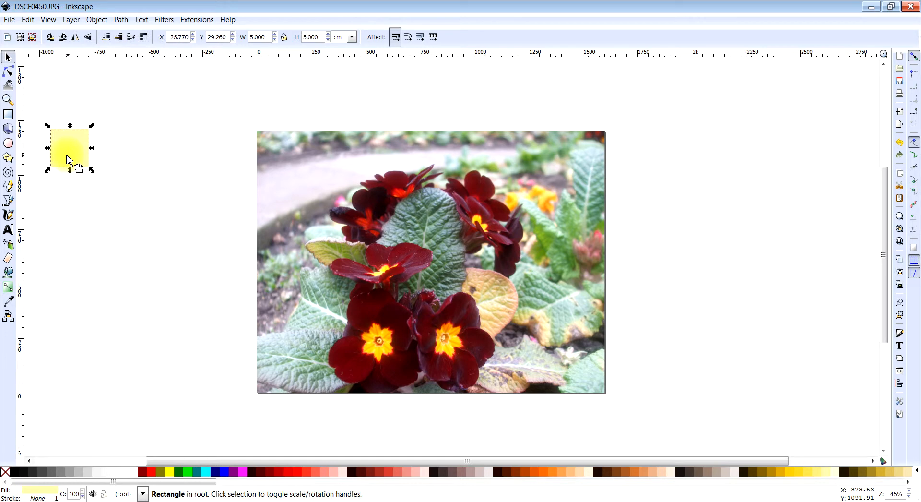
left_click_drag(68, 160, 92, 148)
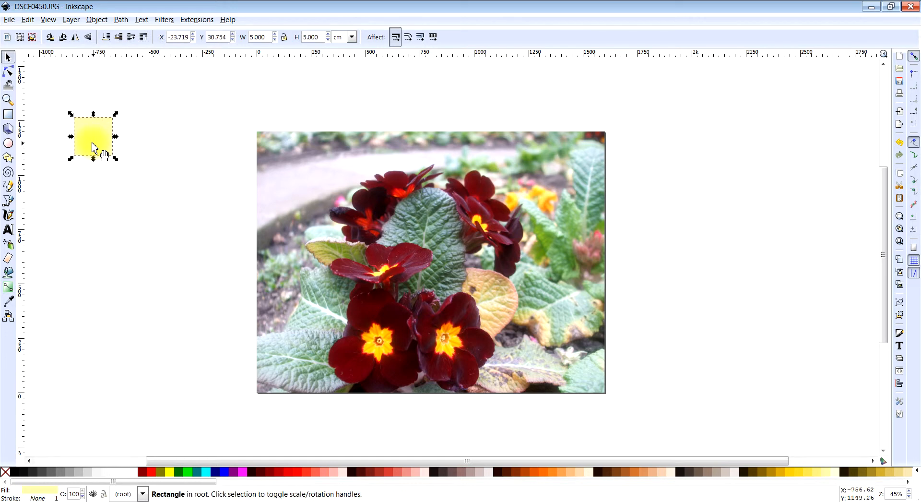
- Duplicate the square and place the copy directly to its right, leaving a narrow gap
right_click(94, 147)
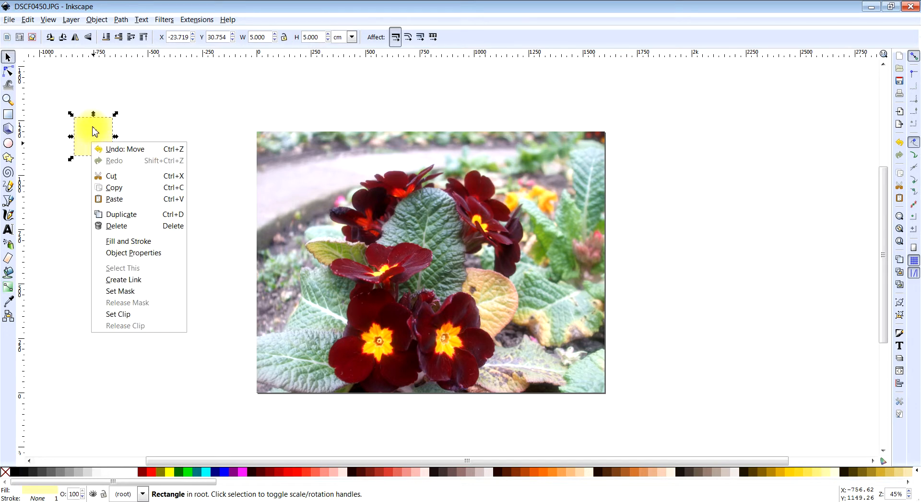
left_click(134, 215)
left_click_drag(112, 152, 155, 152)
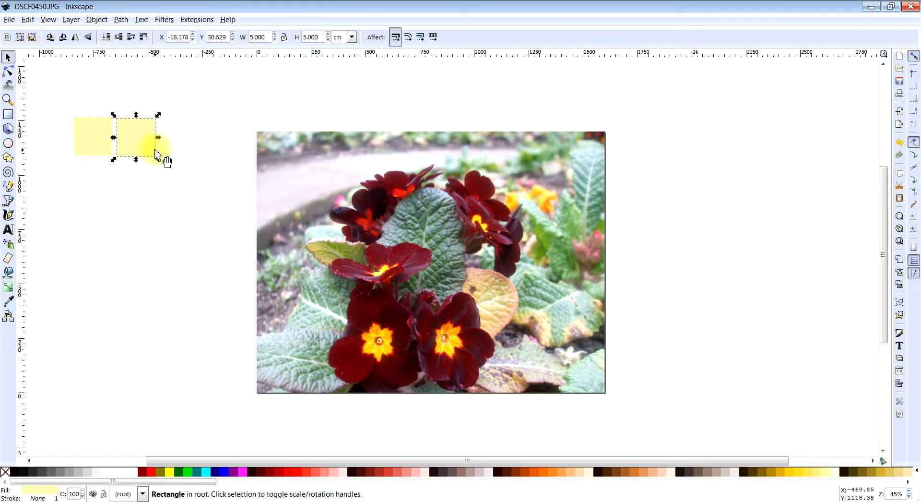
left_click(183, 169)
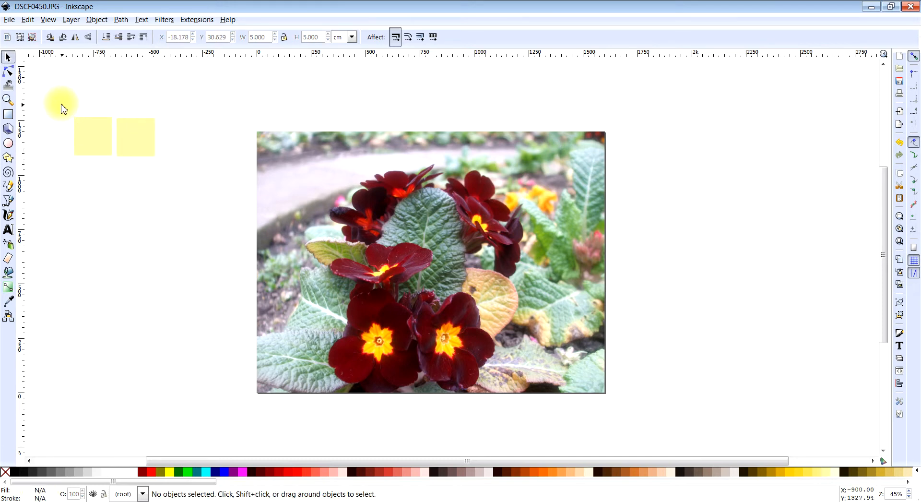
- Duplicate both squares together and place the copied pair just below the originals, forming a two-by-two block
left_click_drag(61, 103, 176, 204)
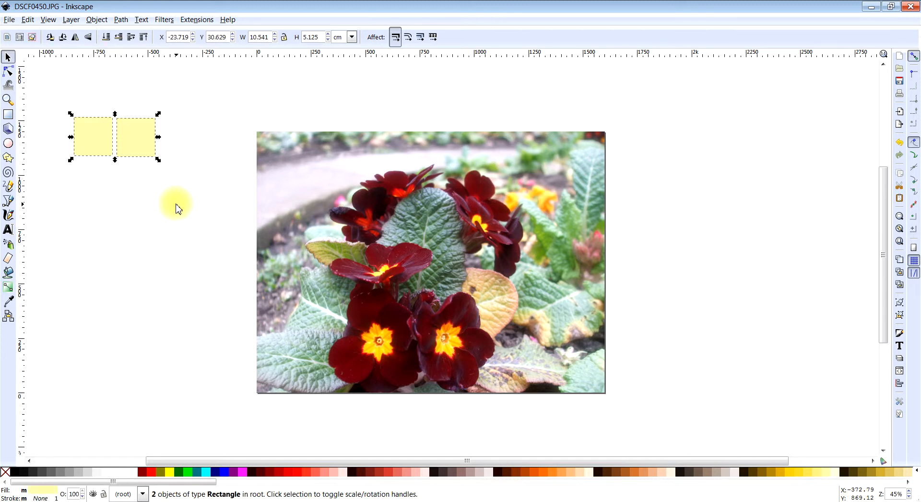
right_click(135, 145)
left_click(166, 214)
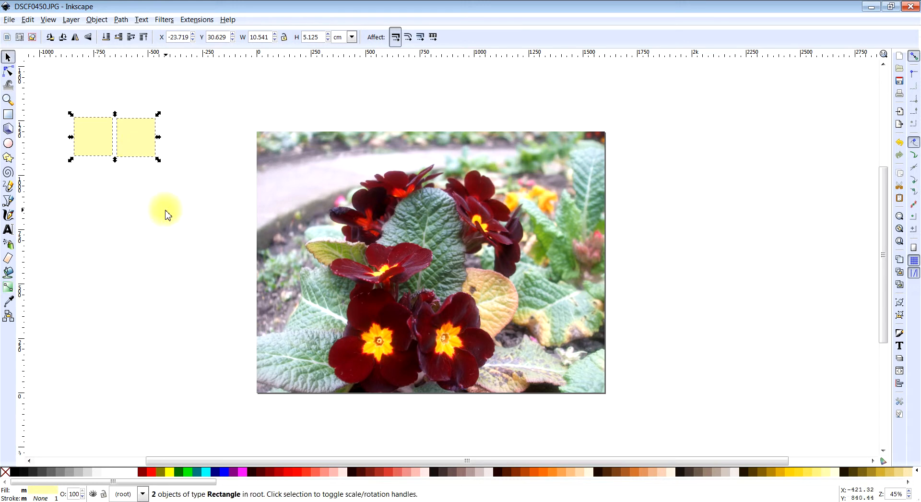
left_click_drag(137, 151, 137, 196)
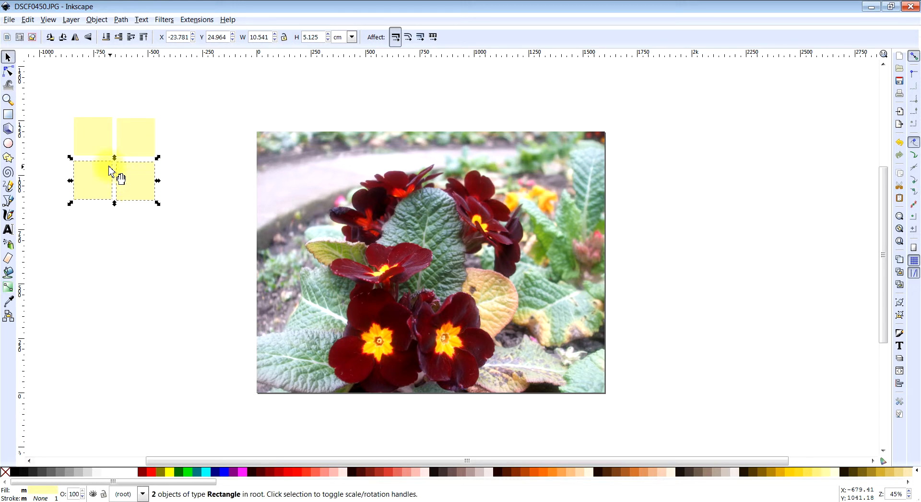
- Duplicate the block of four squares and place the copy beneath it to make four rows of two
left_click_drag(50, 87, 191, 253)
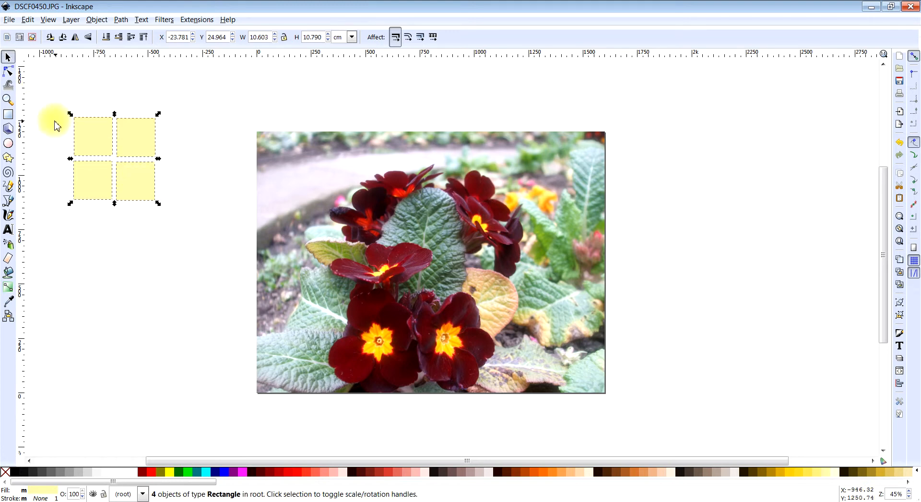
right_click(125, 182)
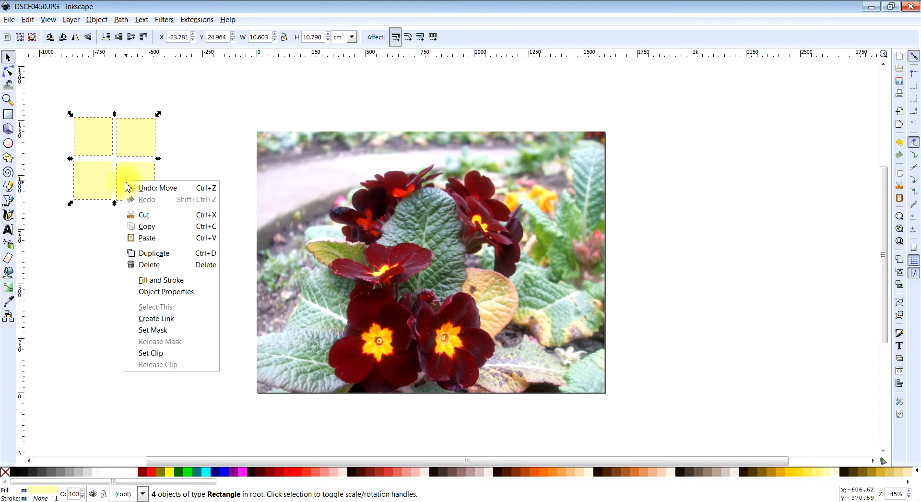
left_click(155, 255)
left_click_drag(127, 180, 128, 266)
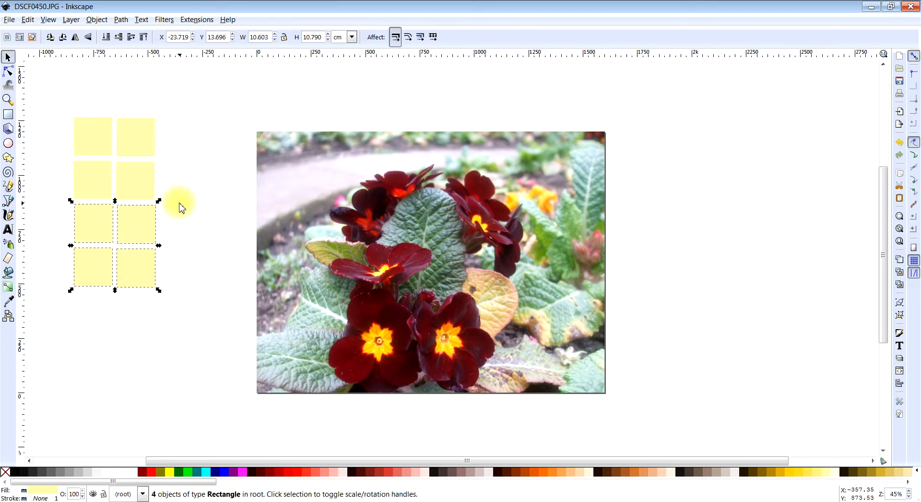
left_click(191, 261)
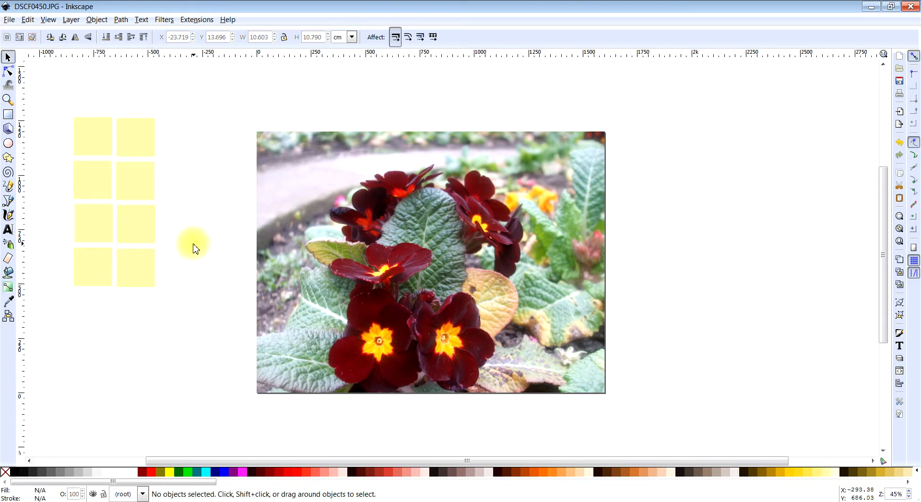
- Move all eight squares together down and to the right, close to the photo's left edge
left_click_drag(39, 113, 198, 335)
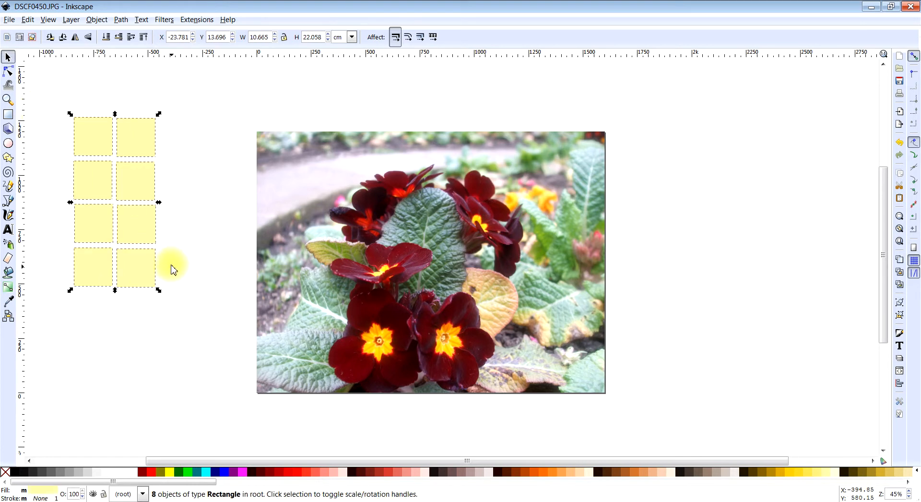
left_click_drag(150, 230, 221, 282)
left_click(103, 276)
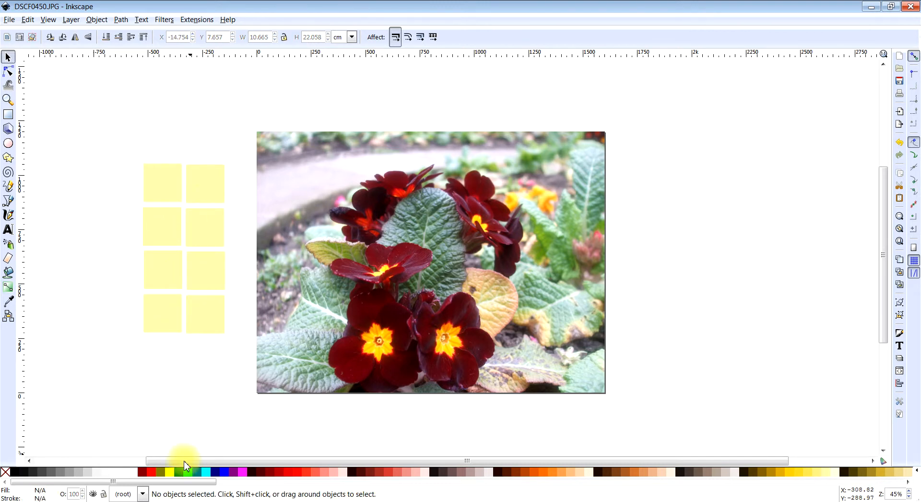
- Fill the first square of the top row with dark red sampled from a petal of the photo's uppermost flower
left_click(160, 188)
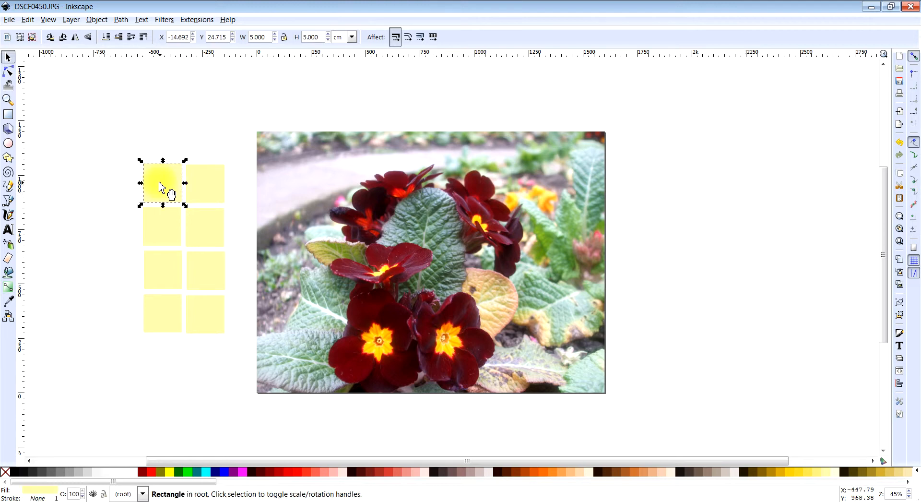
left_click(13, 305)
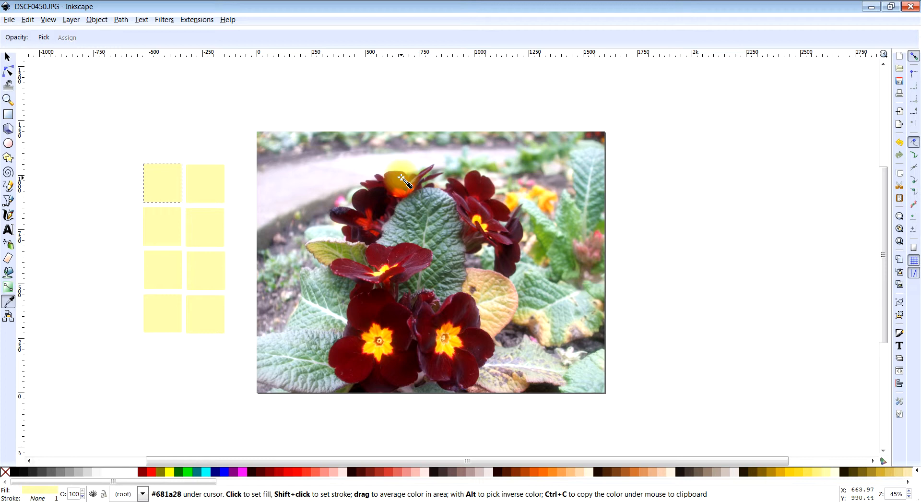
left_click(401, 177)
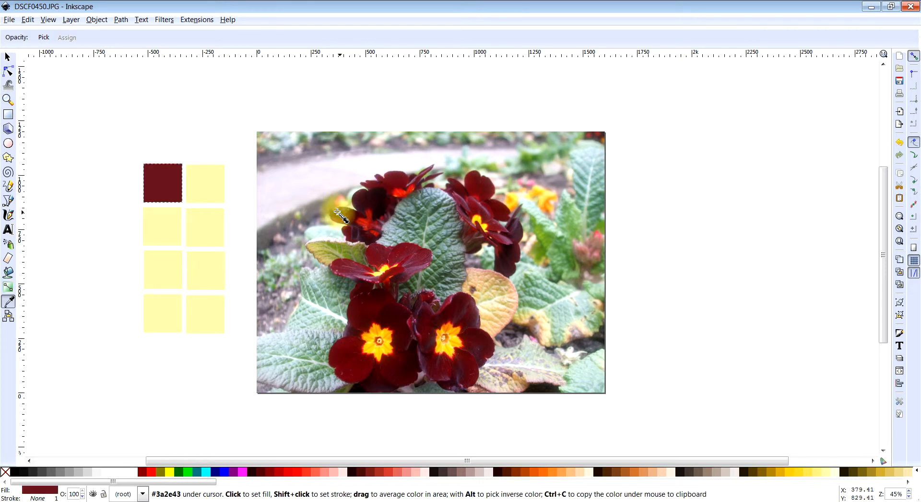
left_click(174, 168)
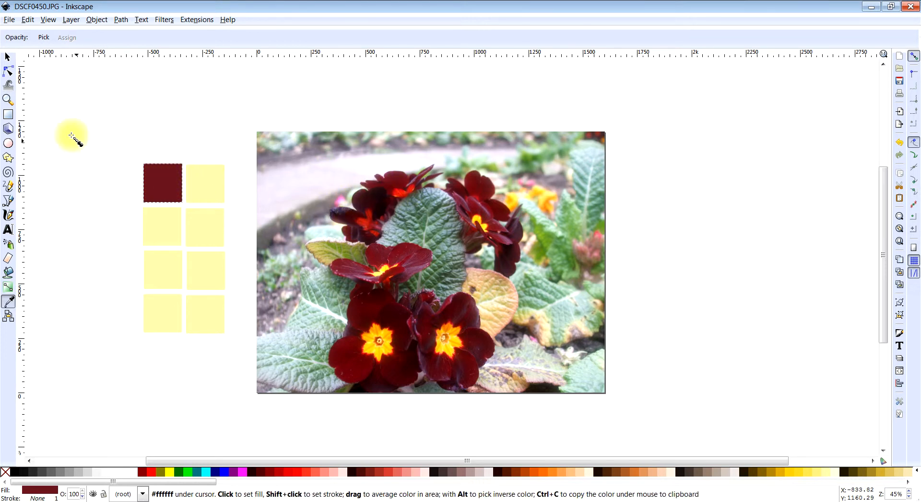
left_click(7, 57)
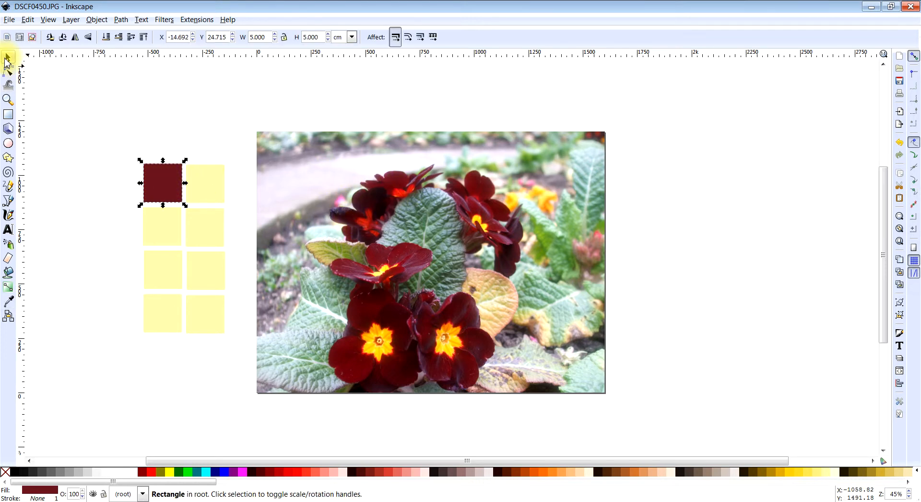
left_click(222, 149)
- Fill the second square of the top row with green sampled from the foliage on the photo's right side
left_click(211, 179)
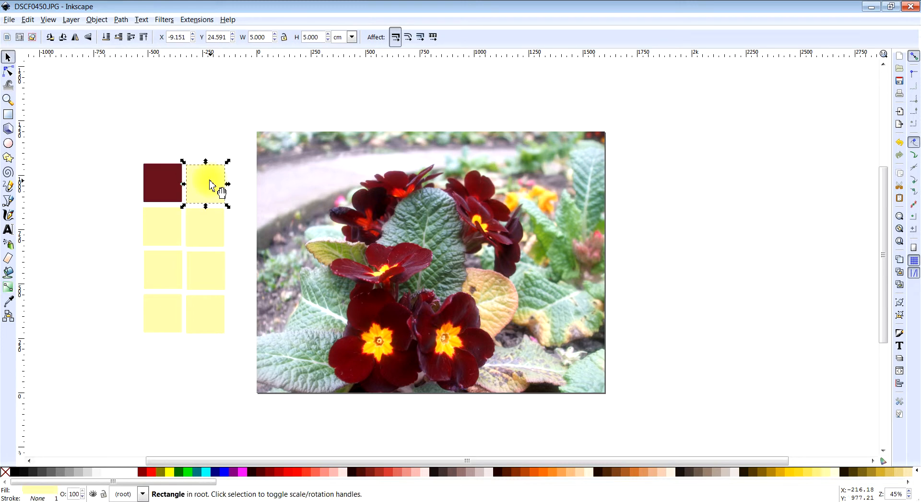
left_click(11, 306)
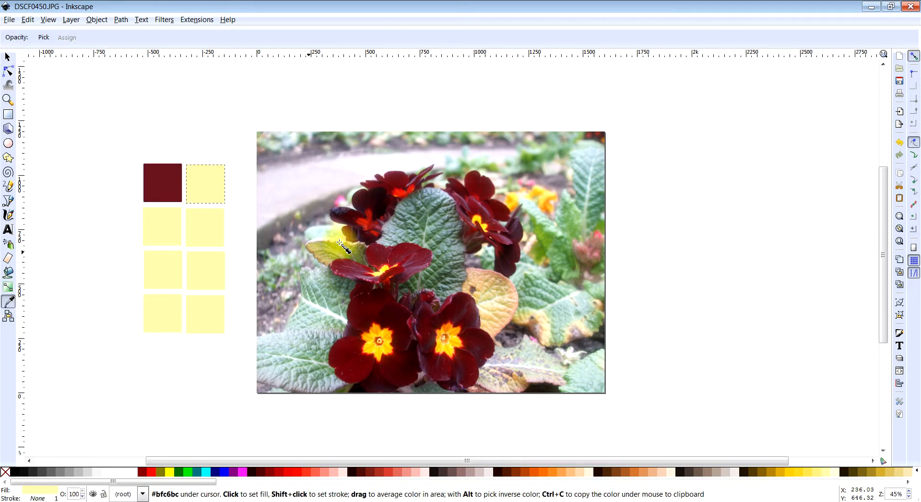
left_click(448, 274)
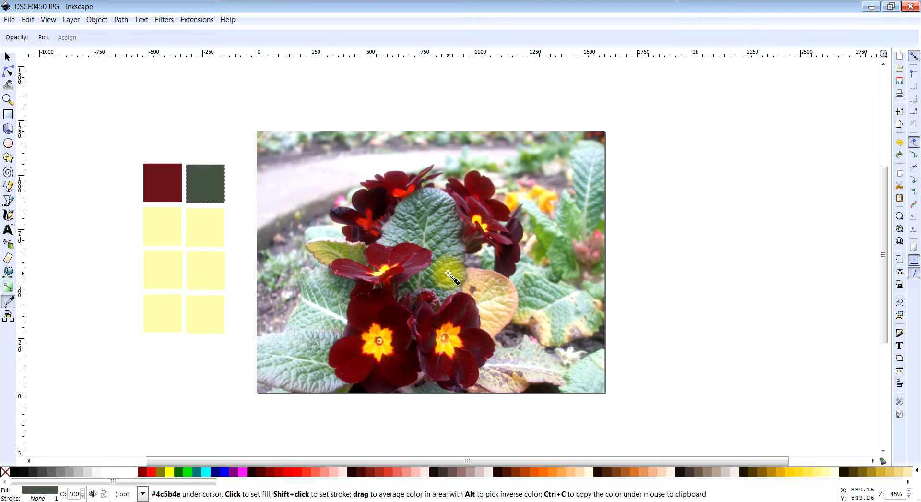
left_click(569, 260)
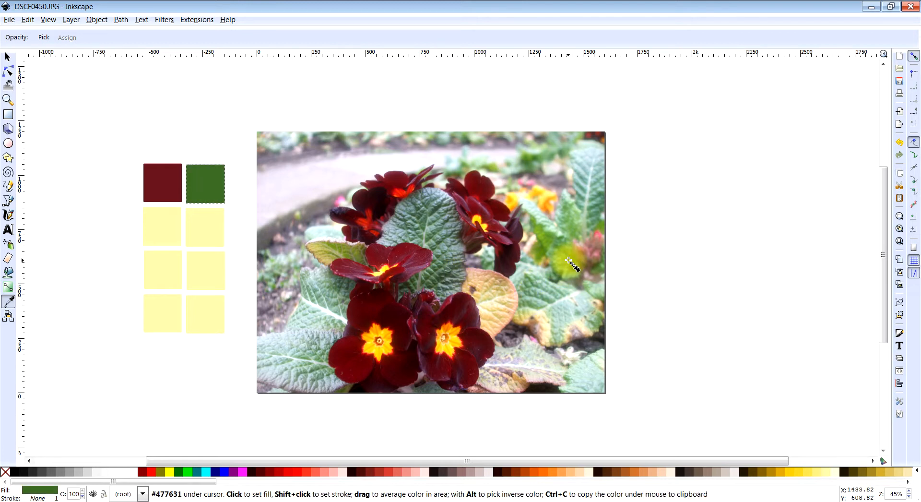
left_click(8, 57)
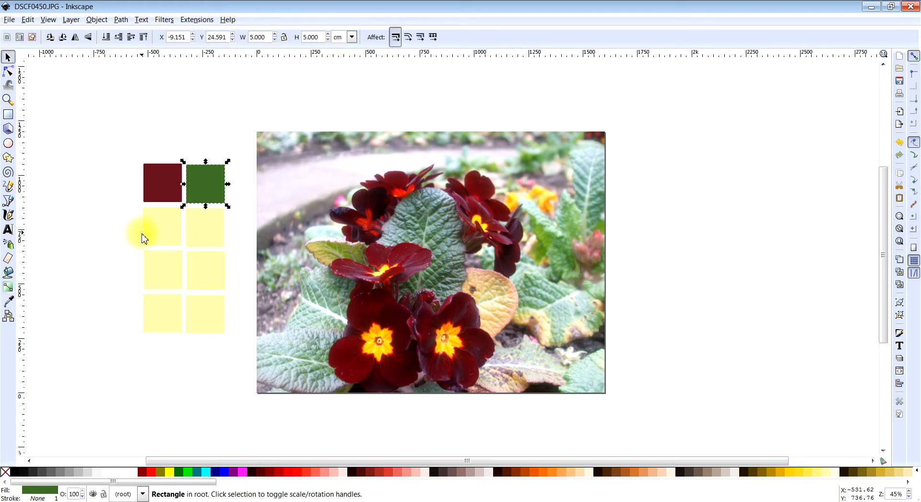
- Fill the first square of the second row with bright yellow sampled from the centre of the lower-left flower
left_click(161, 241)
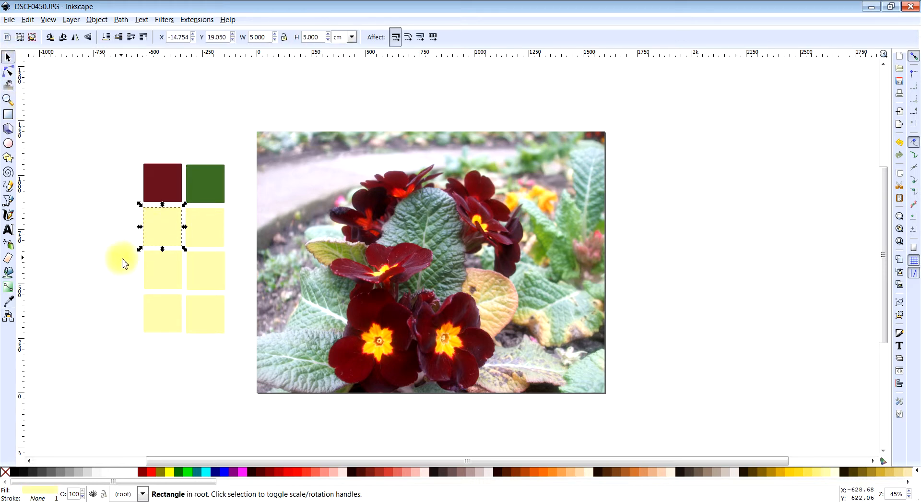
left_click(11, 305)
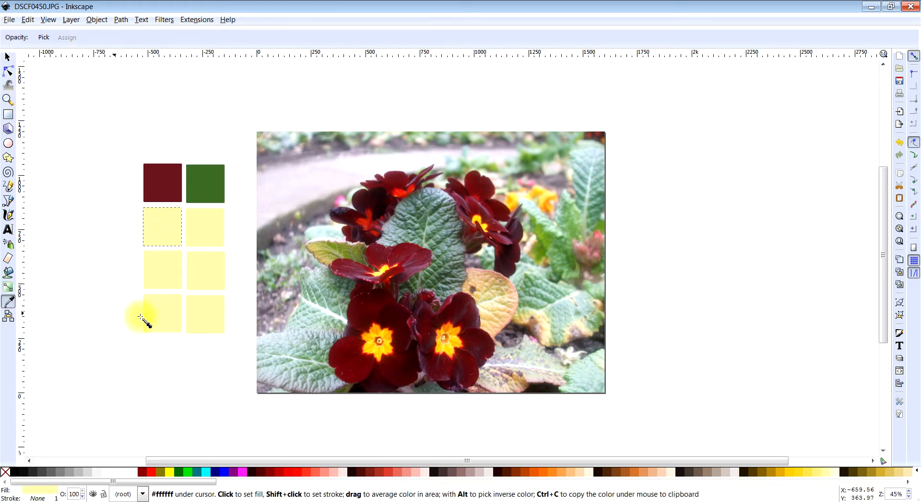
left_click(381, 334)
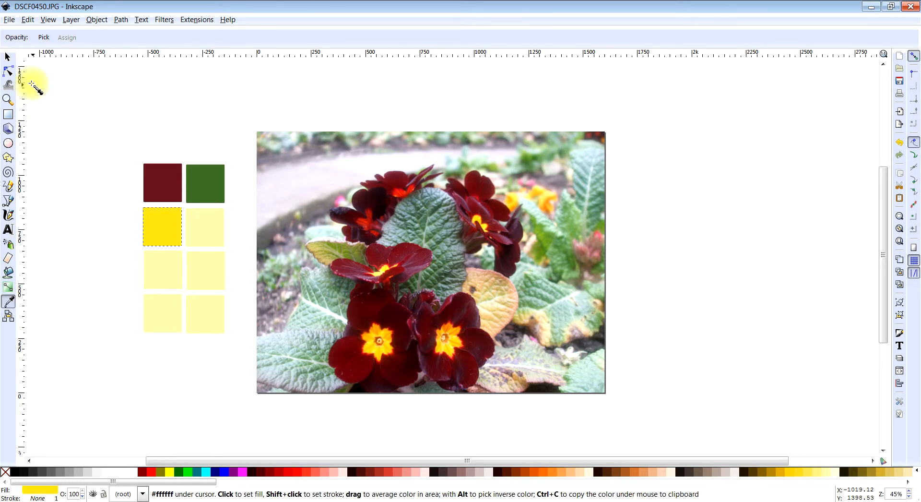
left_click(8, 57)
- Fill the second square of the second row with peach sampled from the yellowish leaf beside the lower-right flower
left_click(201, 235)
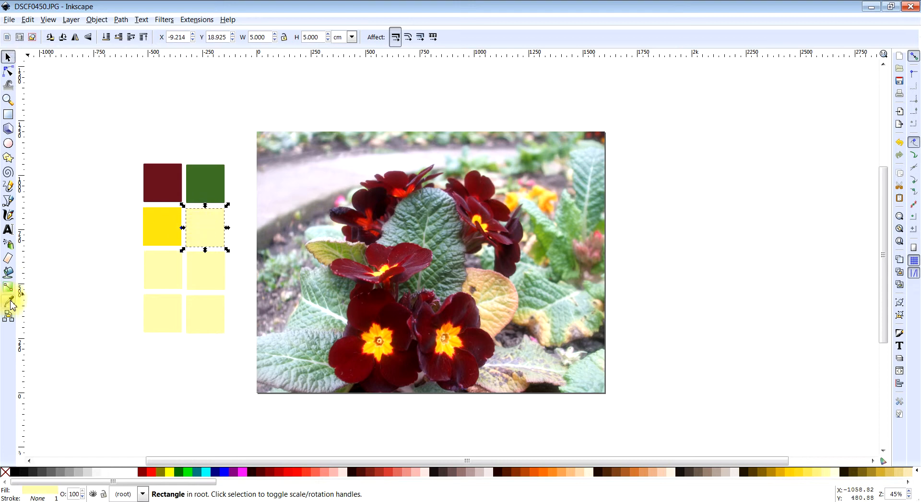
left_click(8, 304)
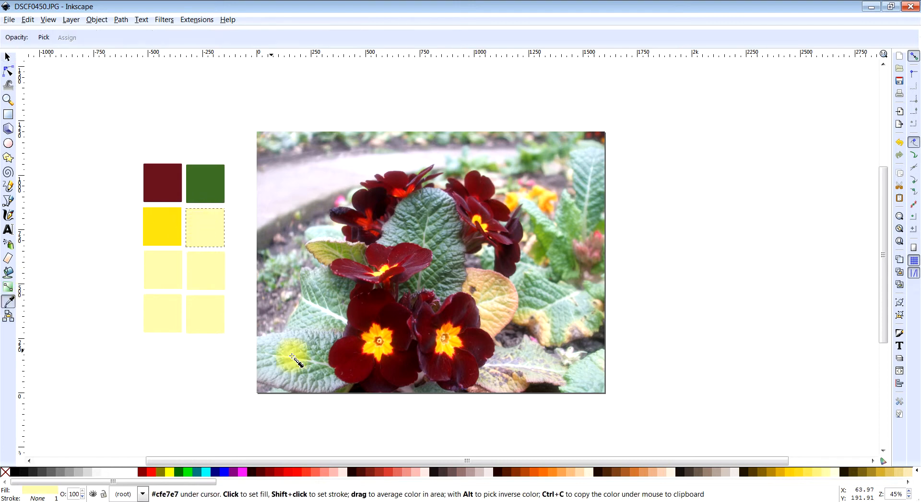
left_click(513, 295)
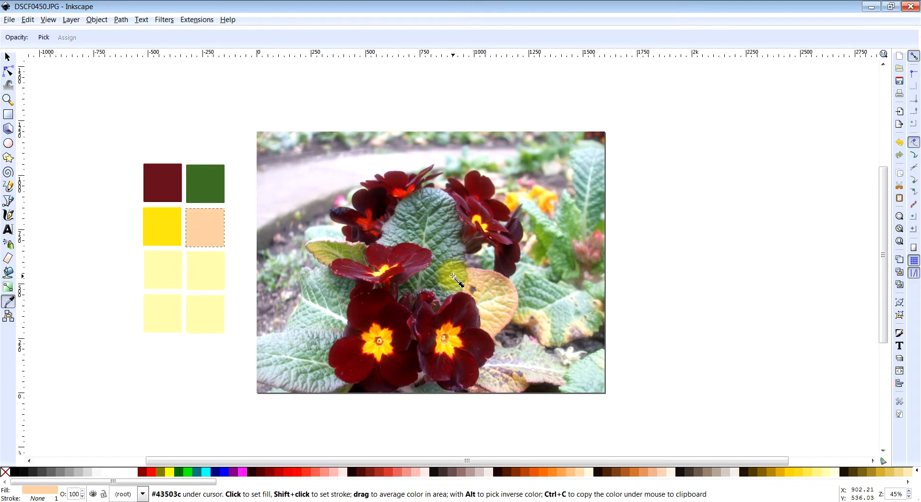
- Fill the second square of the third row with a colour sampled from the photo, resampling until it is pink
left_click(10, 58)
left_click(212, 286)
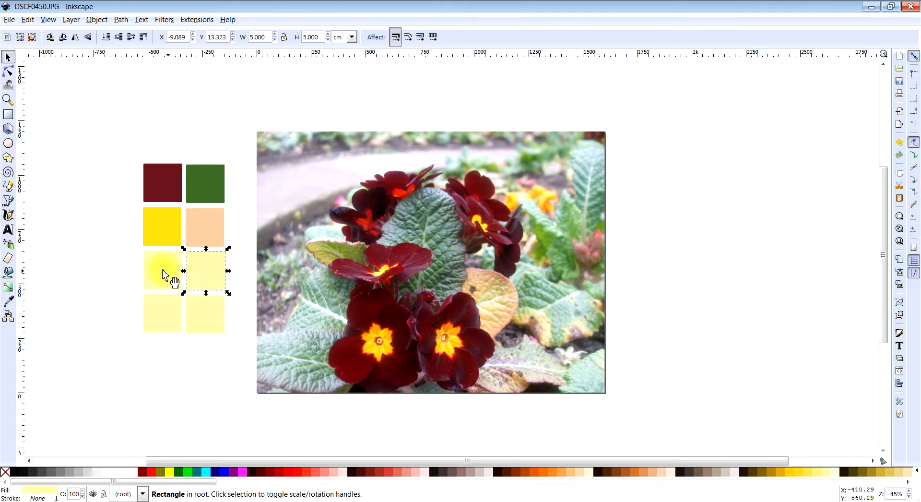
left_click(13, 303)
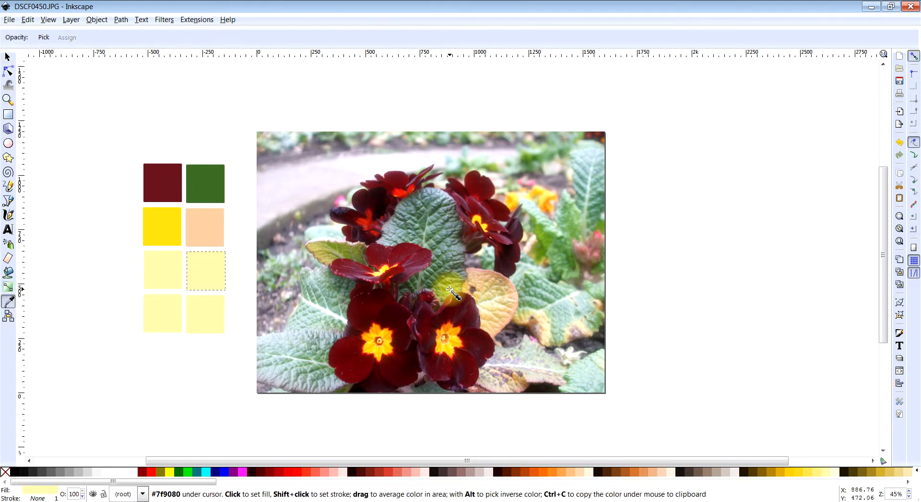
left_click(465, 238)
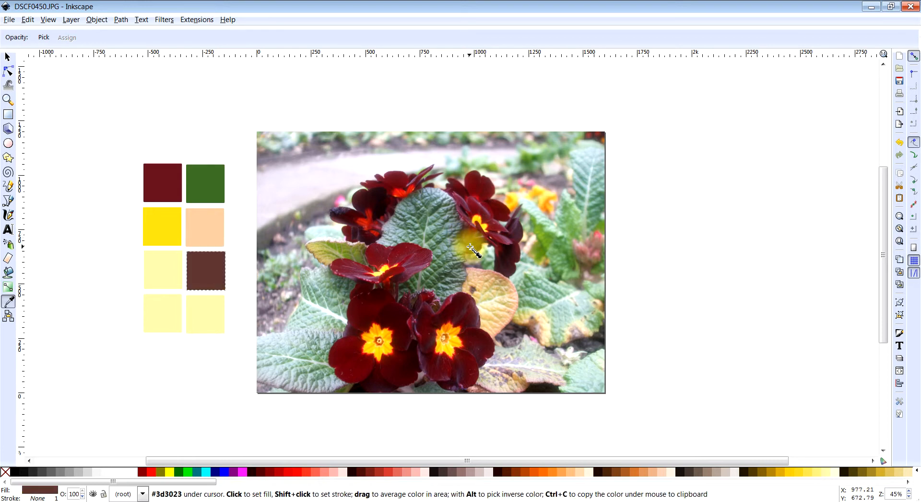
left_click(480, 237)
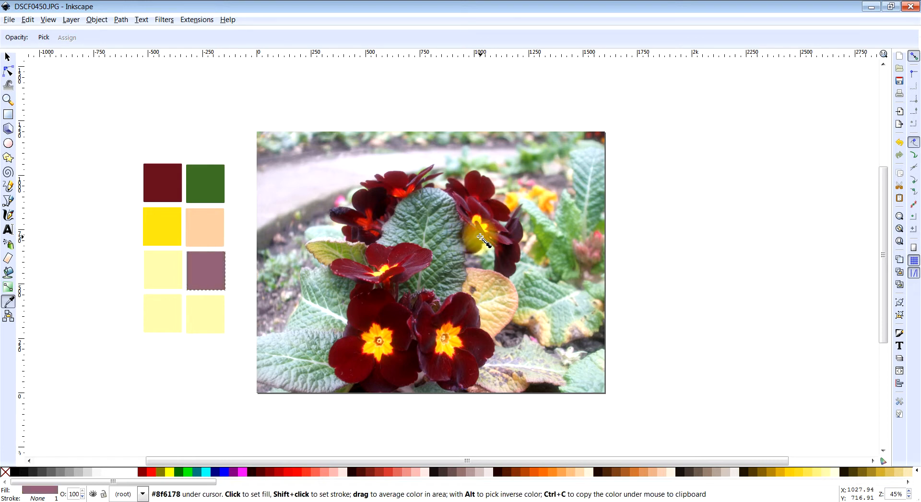
left_click(342, 198)
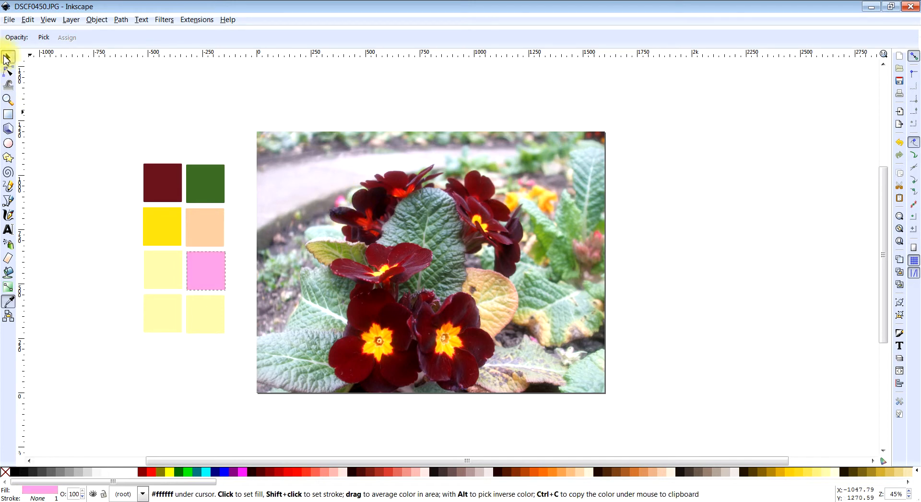
- Fill the first square of the third row with soft green sampled from the foliage near the photo's upper-right corner
left_click(7, 57)
left_click(153, 261)
left_click(8, 301)
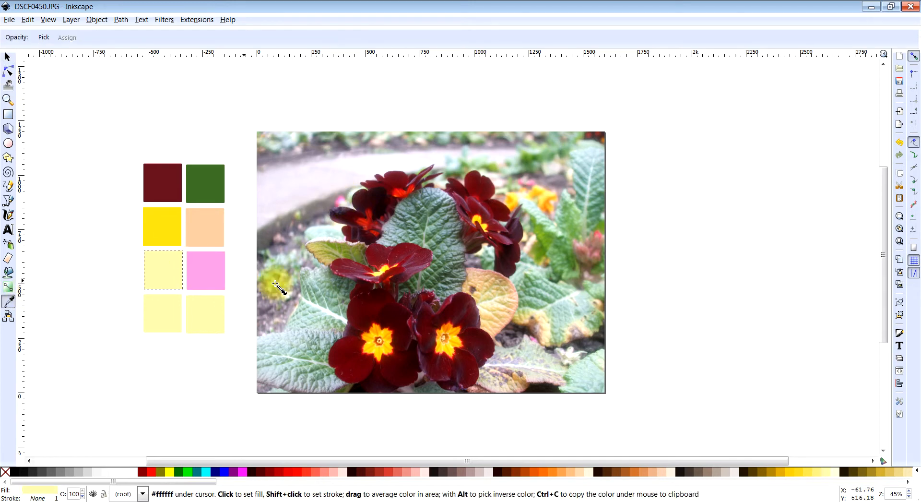
left_click(595, 214)
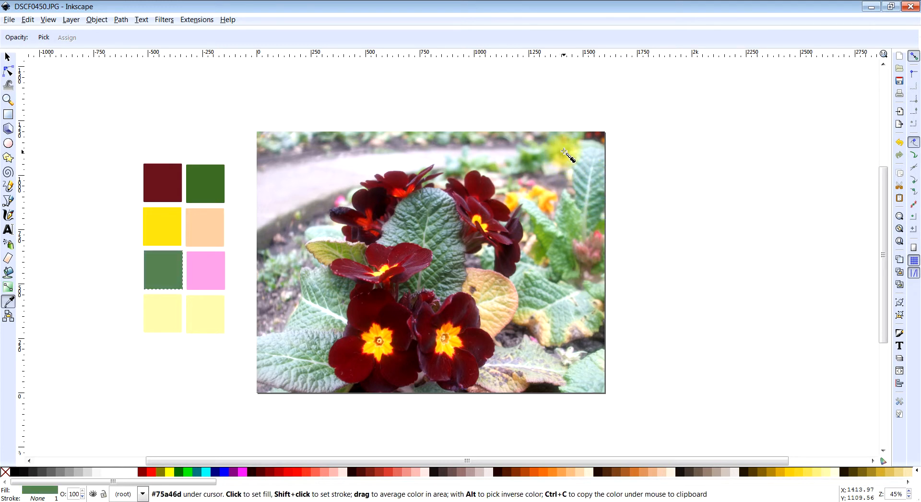
left_click(565, 153)
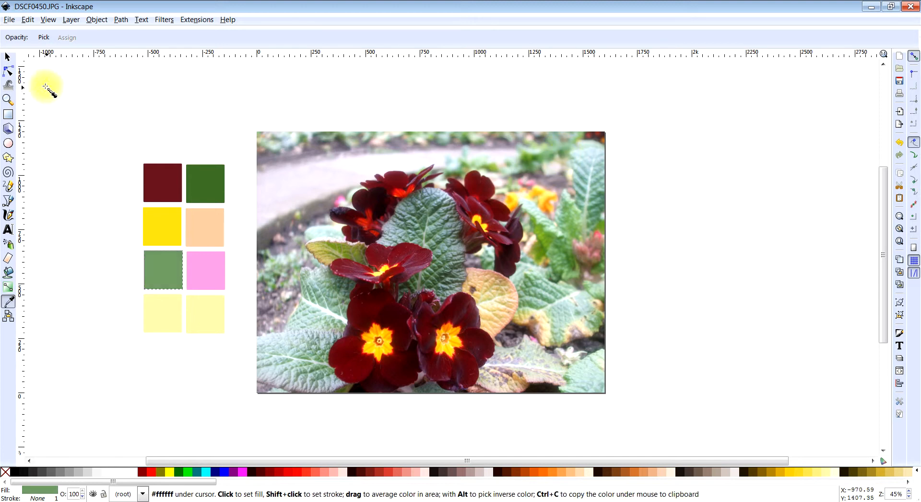
- Fill the second square of the bottom row with orange-yellow sampled from the centre of the lower-left flower
left_click(7, 57)
left_click(194, 331)
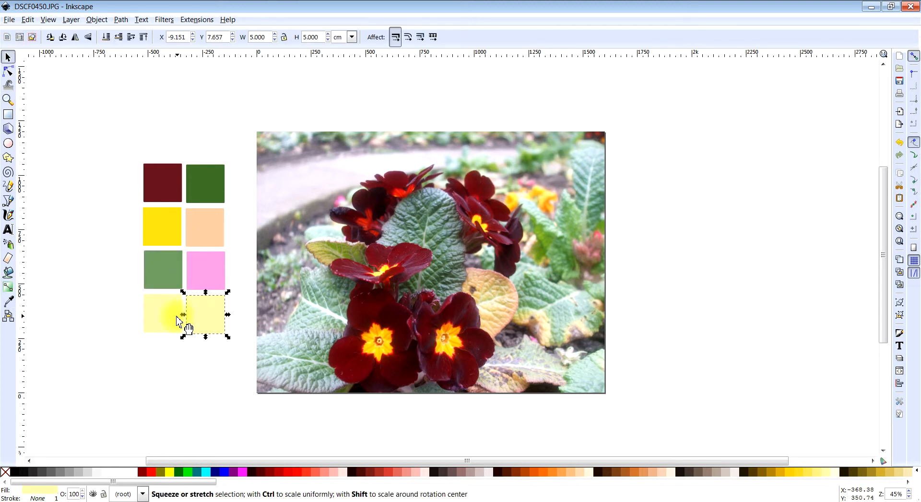
left_click(8, 302)
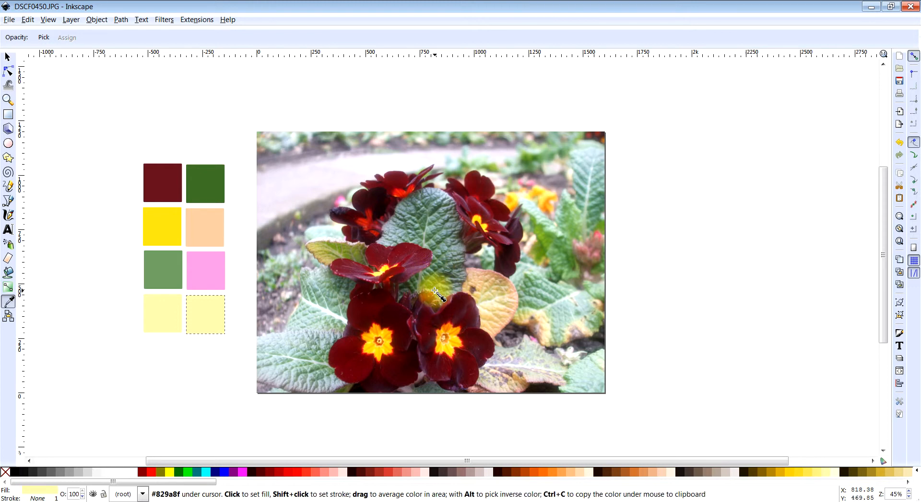
left_click(387, 332)
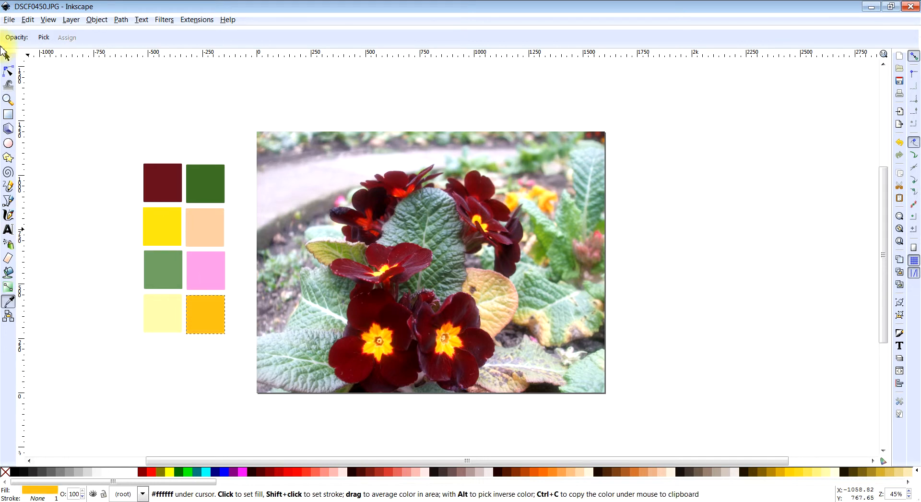
- Fill the first square of the bottom row with red-orange sampled from the edge of the lower-left flower's yellow centre
left_click(9, 58)
left_click(163, 314)
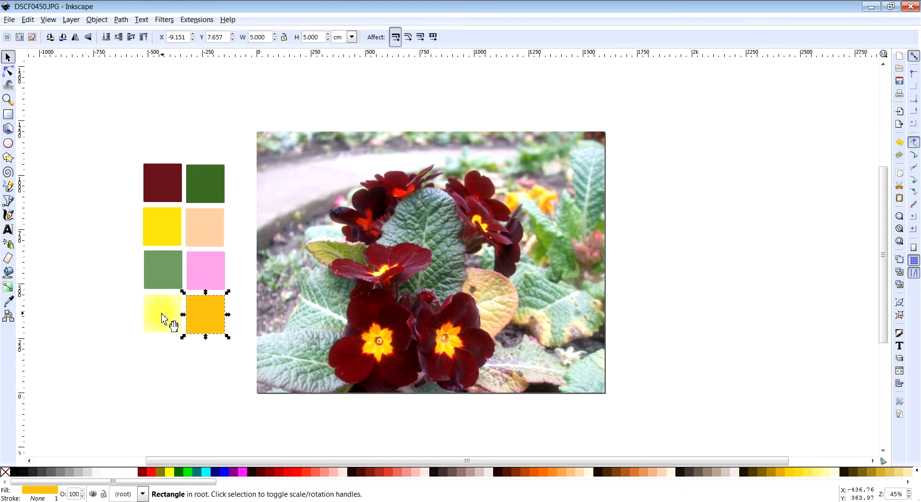
left_click(8, 302)
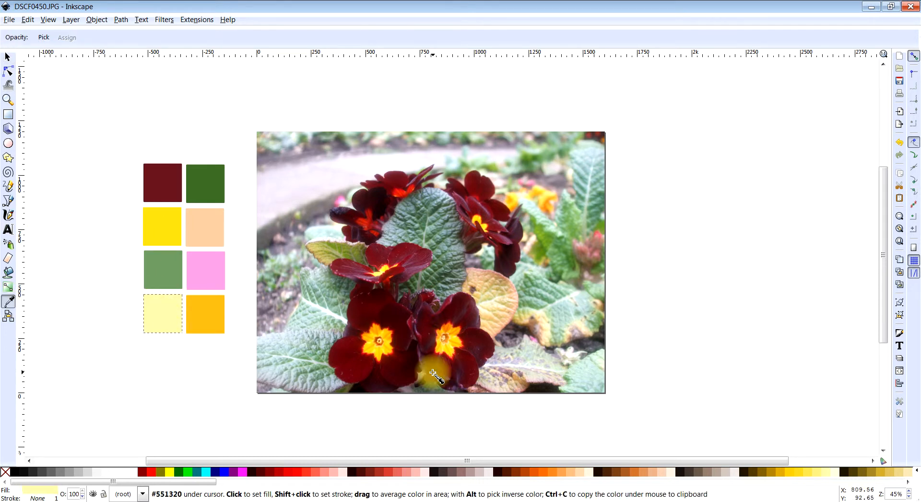
left_click(390, 329)
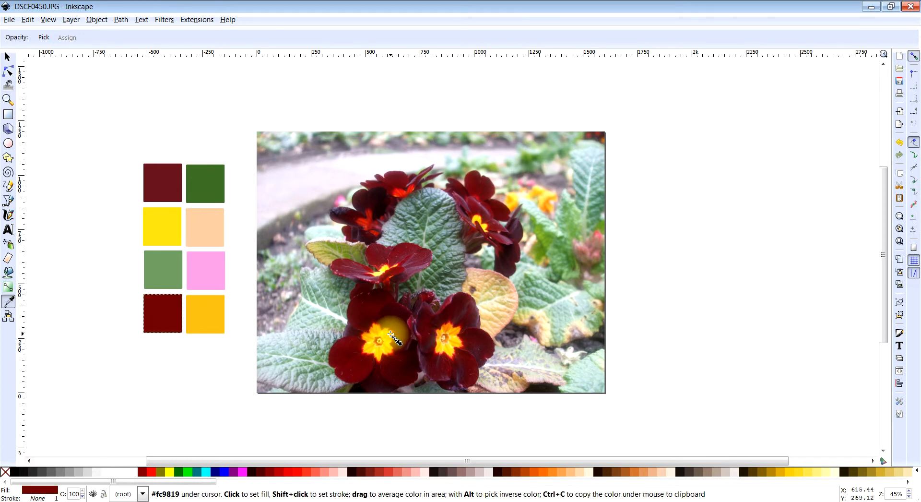
left_click(392, 332)
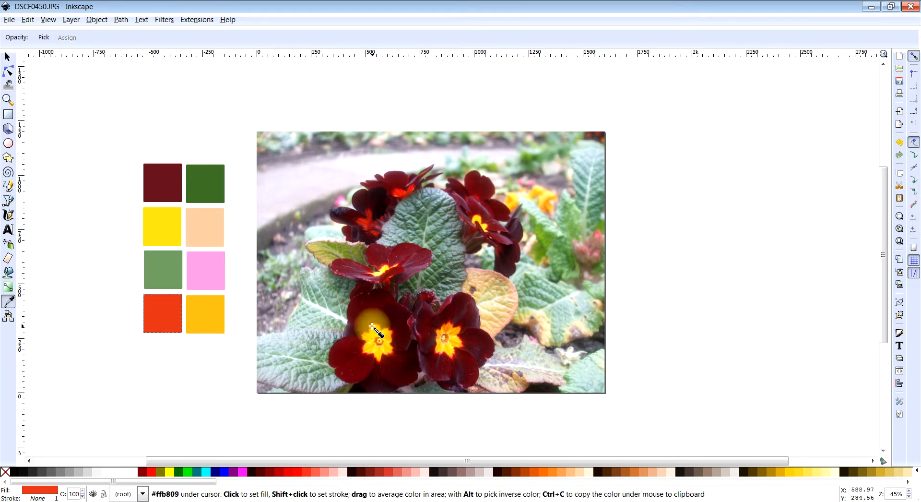
left_click(8, 58)
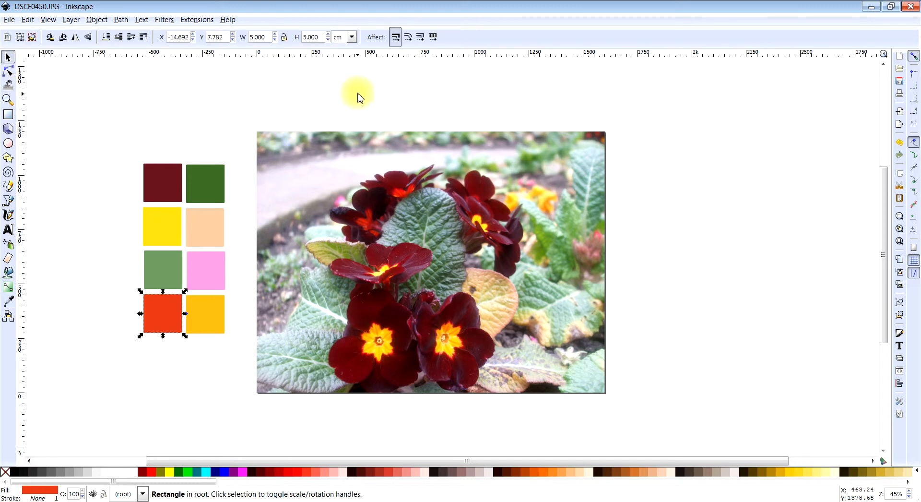
left_click(383, 126)
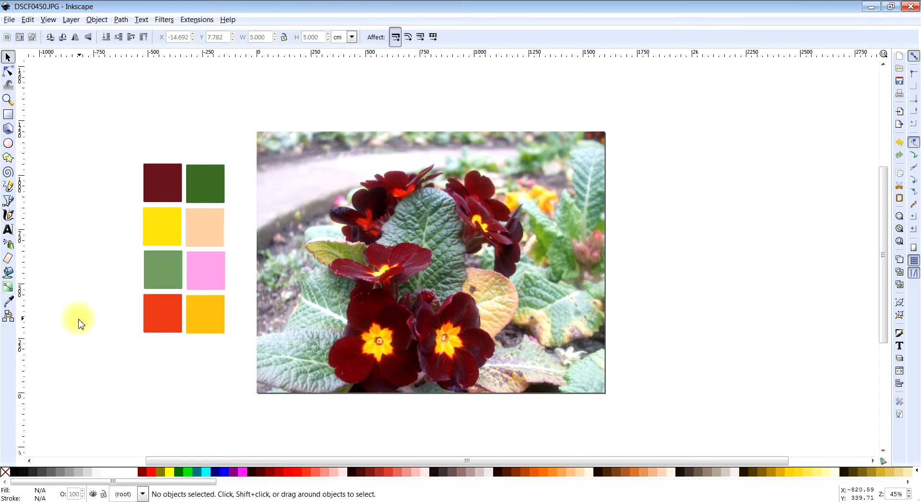
left_click_drag(111, 138, 17, 245)
left_click_drag(141, 123, 313, 390)
left_click(114, 270)
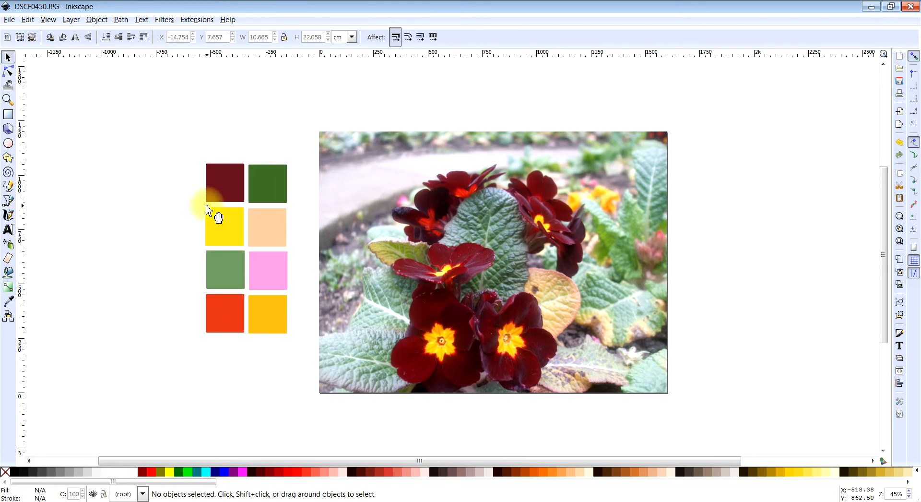
- Arrange the yellow, dark green, dark red and pink squares in that order as a horizontal row farther from the photo
left_click_drag(219, 195, 136, 192)
left_click_drag(265, 190, 185, 189)
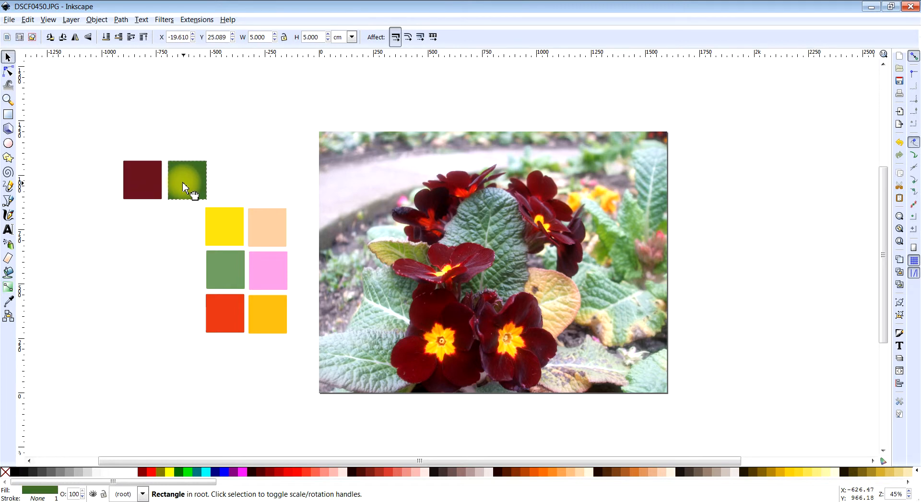
left_click_drag(226, 237, 232, 187)
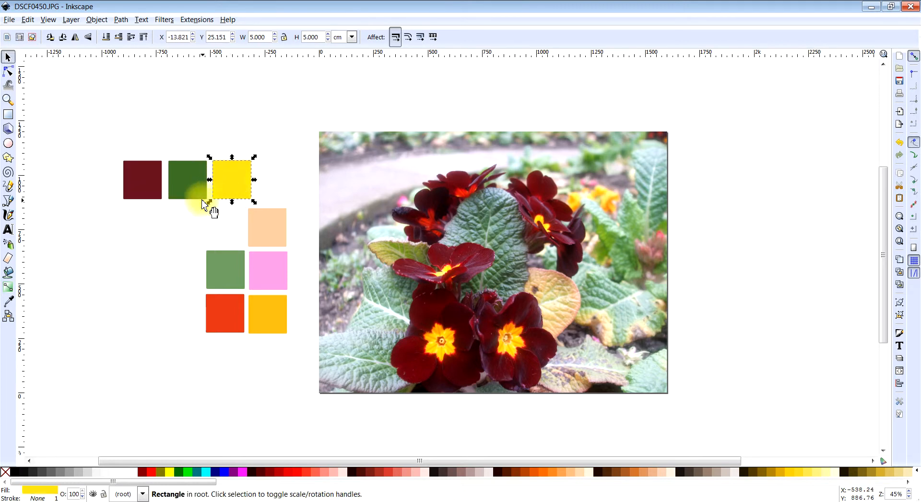
left_click_drag(146, 196, 144, 170)
left_click_drag(219, 142, 250, 152)
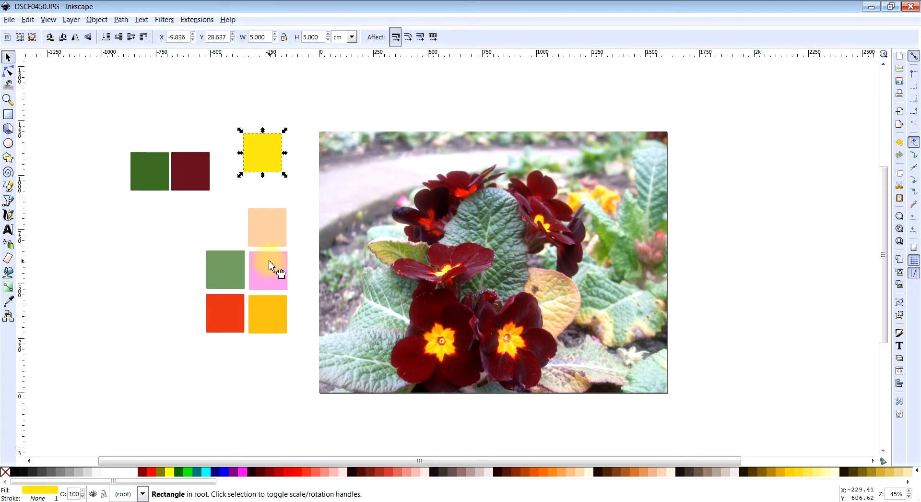
left_click_drag(269, 262, 108, 166)
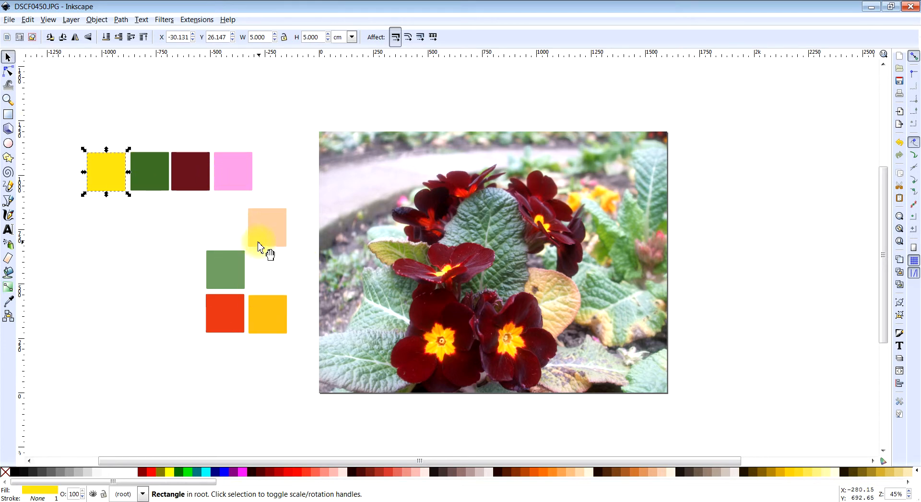
- Arrange the peach, soft green, red-orange and orange-yellow squares in that order as a second row directly below the first
left_click_drag(275, 233, 116, 220)
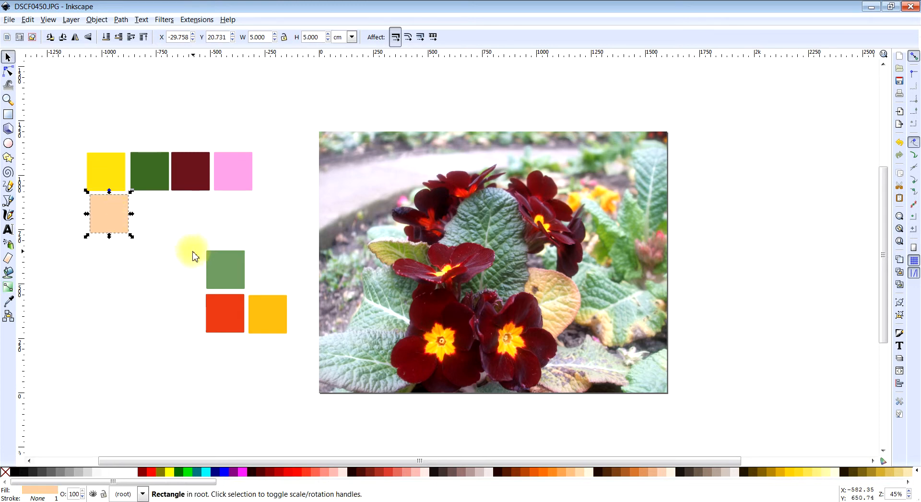
left_click_drag(227, 278, 153, 228)
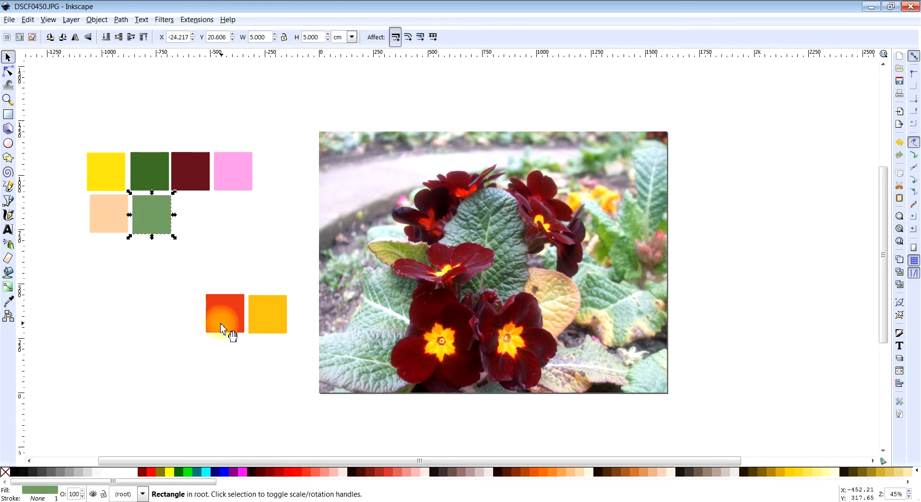
left_click_drag(222, 325, 191, 228)
left_click_drag(267, 320, 238, 223)
left_click_drag(77, 117, 266, 244)
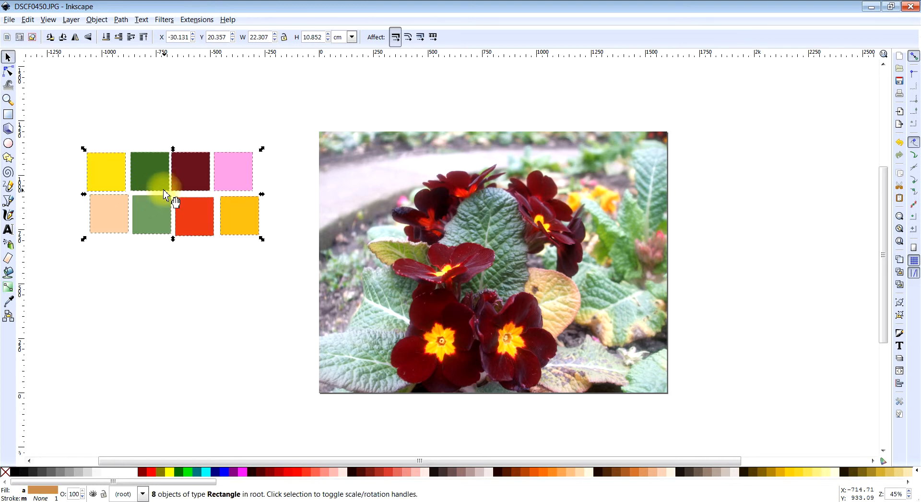
right_click(178, 173)
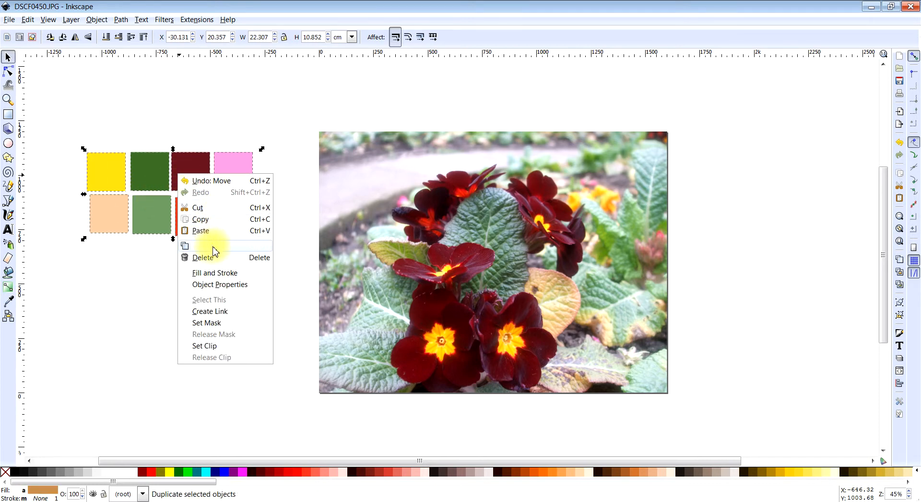
left_click(264, 115)
left_click(74, 135)
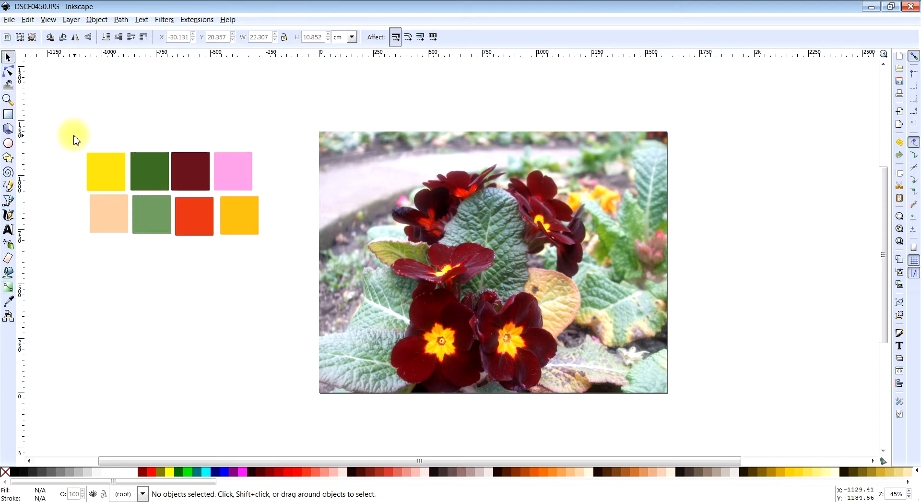
- Select all eight colour squares and open the bitmap export settings with the selection as the export area
left_click_drag(52, 101, 293, 346)
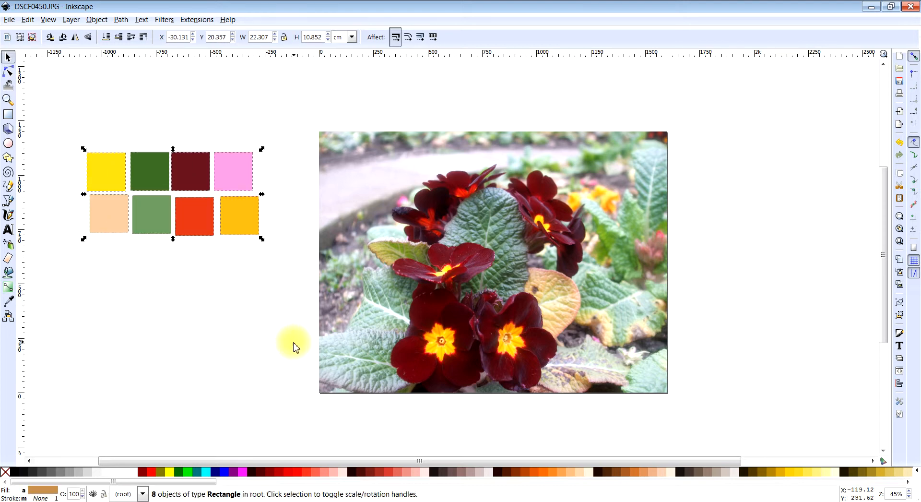
left_click_drag(46, 107, 295, 345)
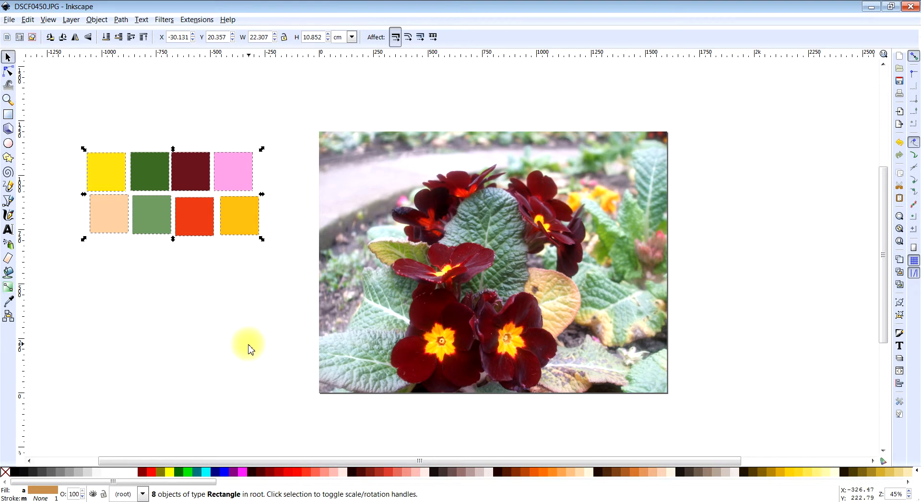
left_click(9, 19)
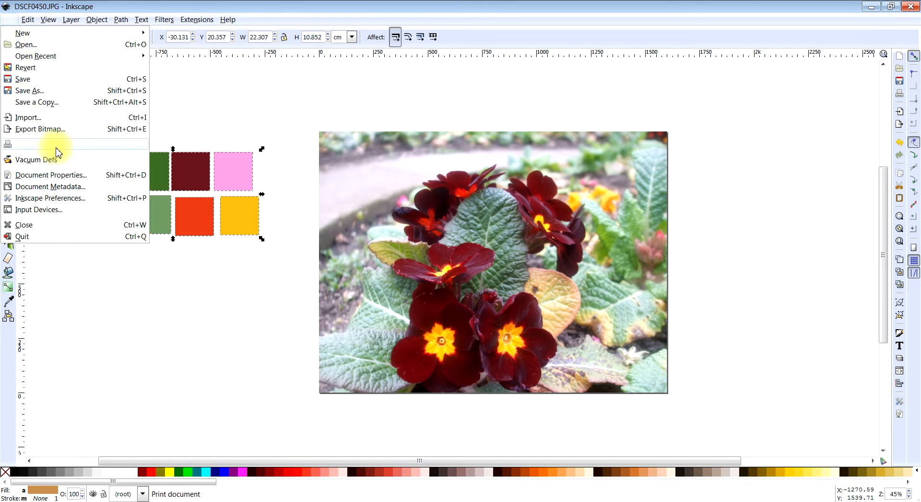
left_click(58, 129)
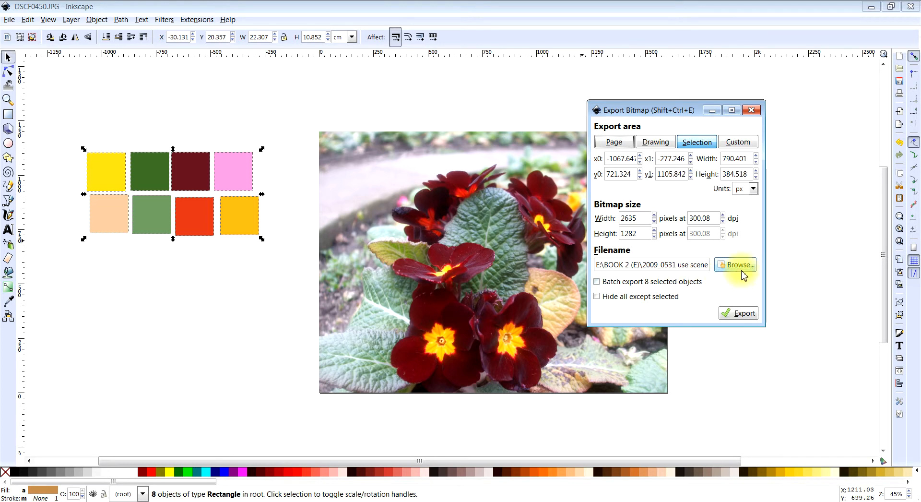
left_click_drag(666, 111, 347, 108)
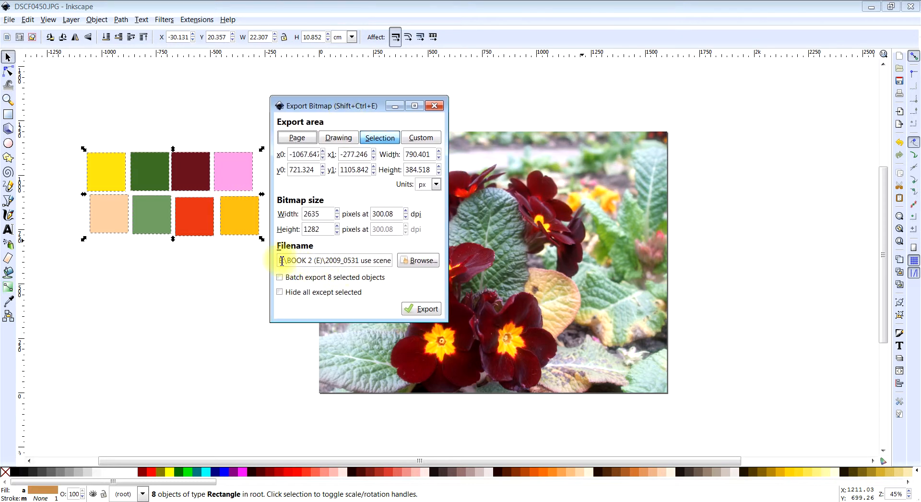
- Set the export file to a PNG named "colour palette primrose burgundy" in the ANINO folder on My Book (E:)
left_click_drag(281, 260, 424, 259)
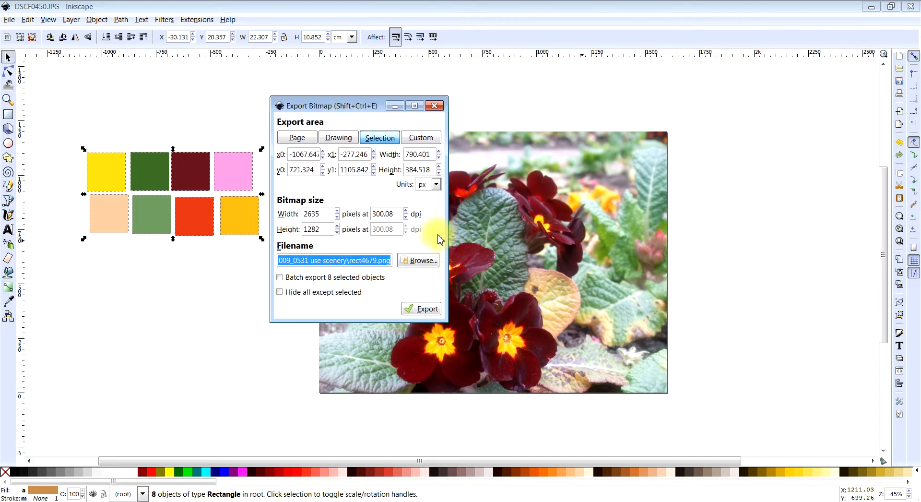
type("E")
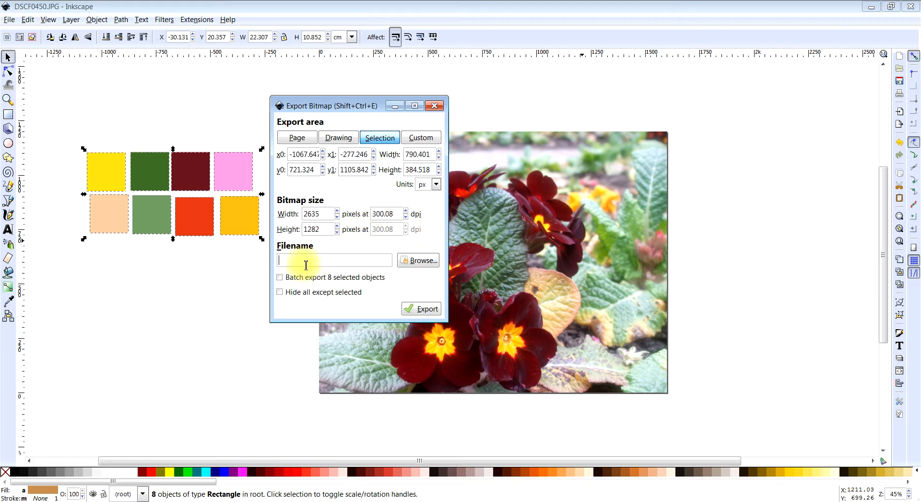
left_click(416, 262)
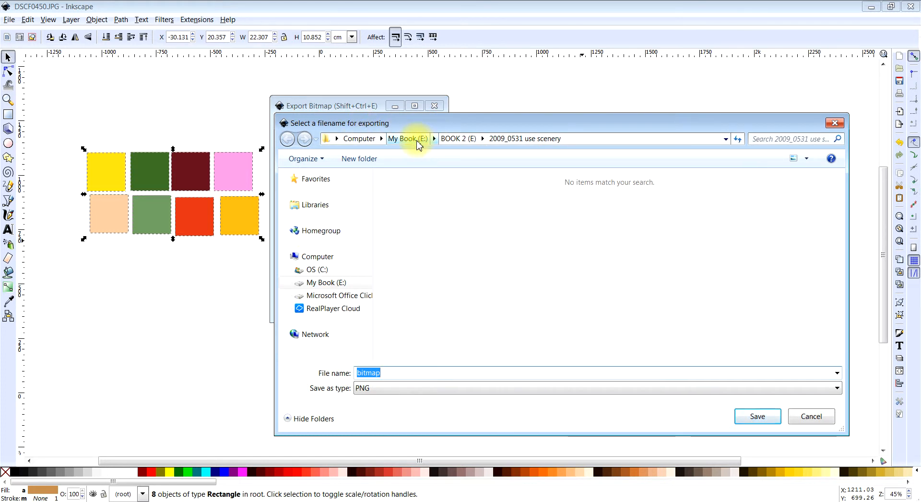
left_click(417, 140)
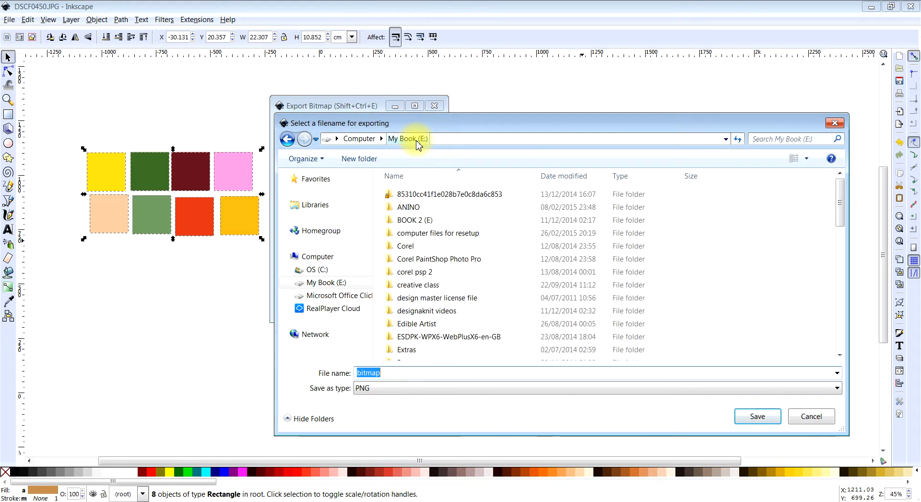
double_click(418, 210)
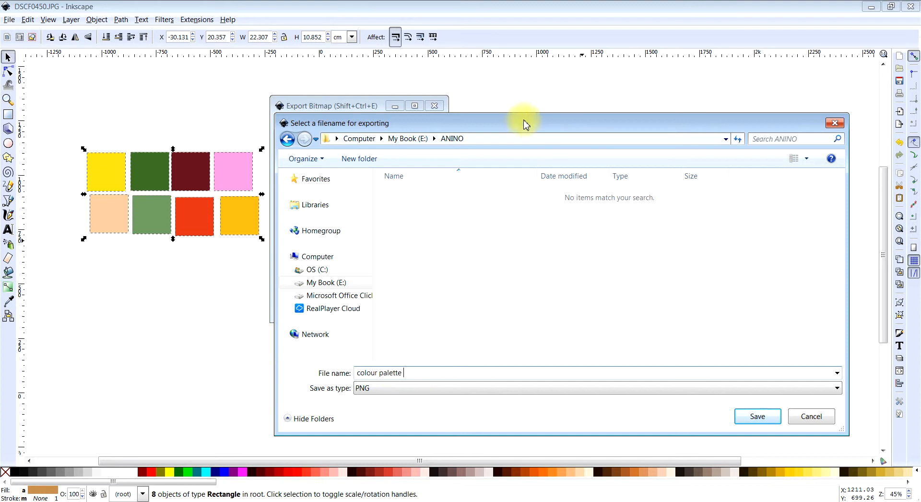
mouse_move(525, 123)
left_mouse_down()
mouse_move(514, 277)
mouse_move(517, 106)
left_mouse_up()
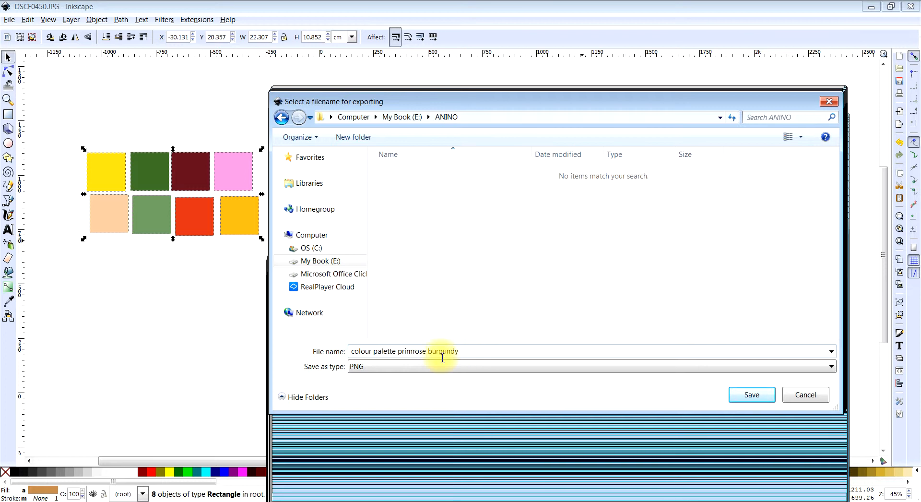
left_click(752, 400)
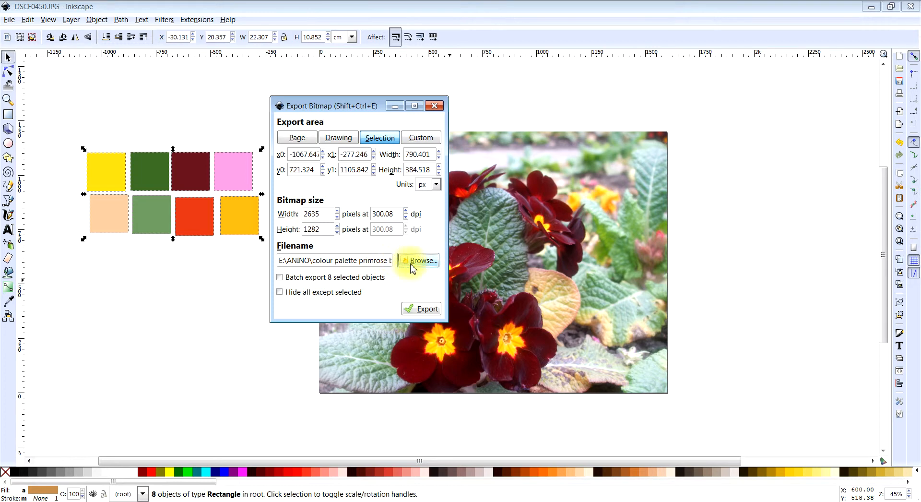
- Export the selected squares as a bitmap, close the export settings and deselect the squares
left_click(417, 310)
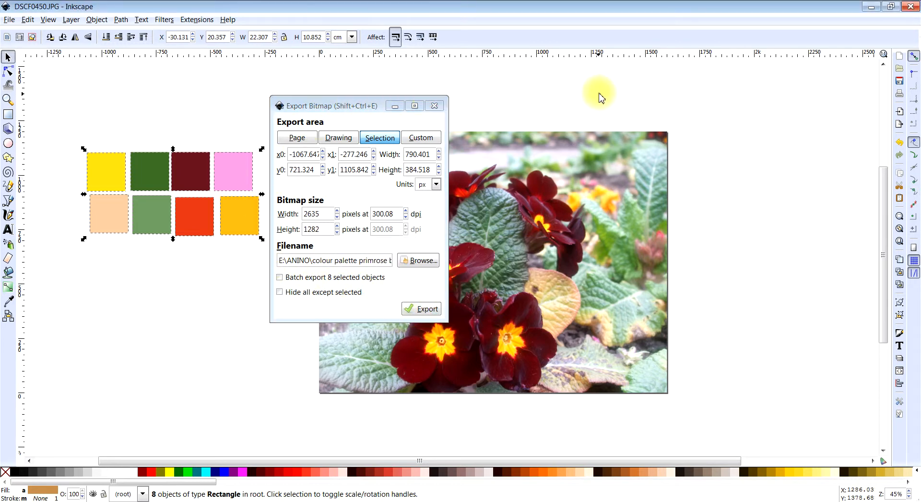
left_click(409, 120)
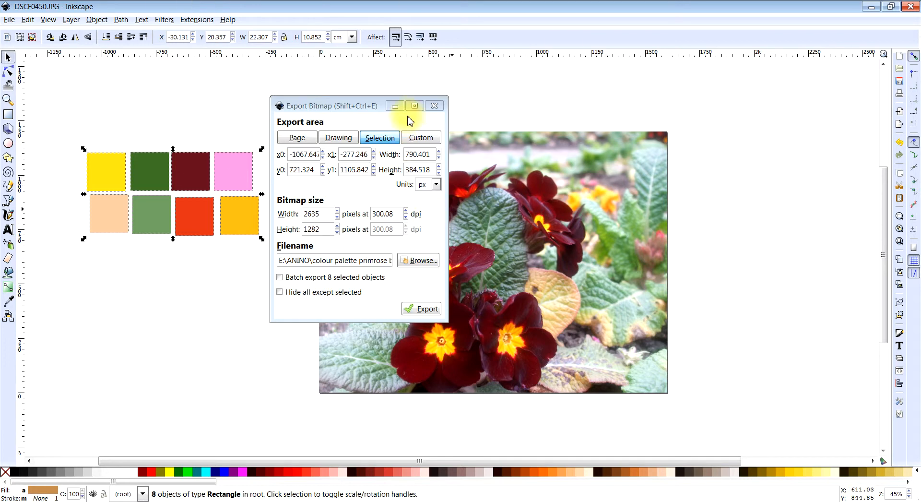
left_click(434, 105)
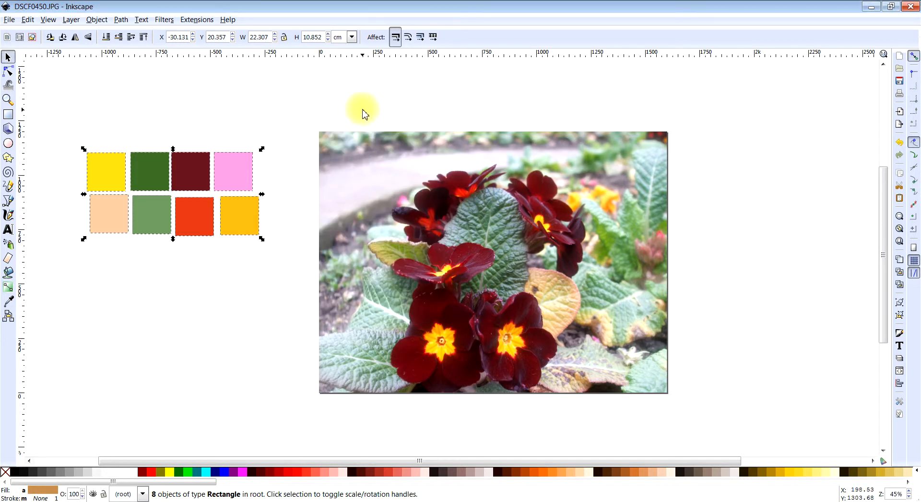
left_click(335, 97)
left_click(9, 20)
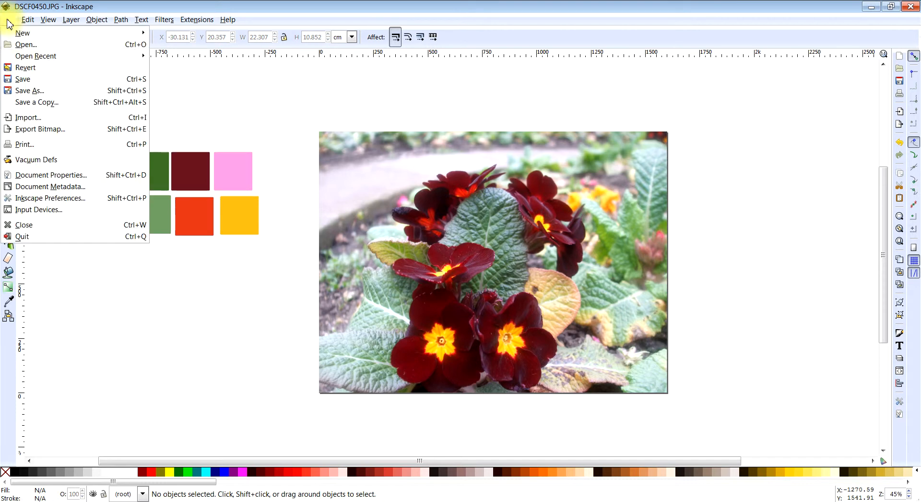
left_click(32, 92)
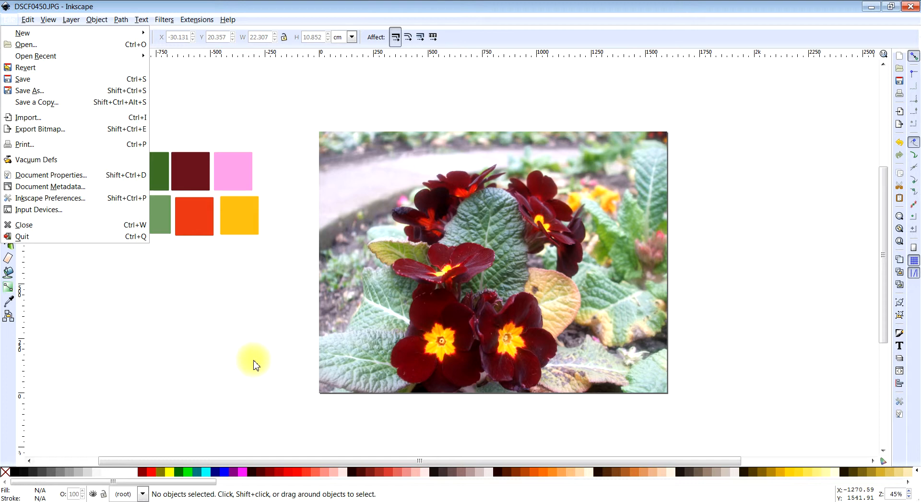
left_click(218, 281)
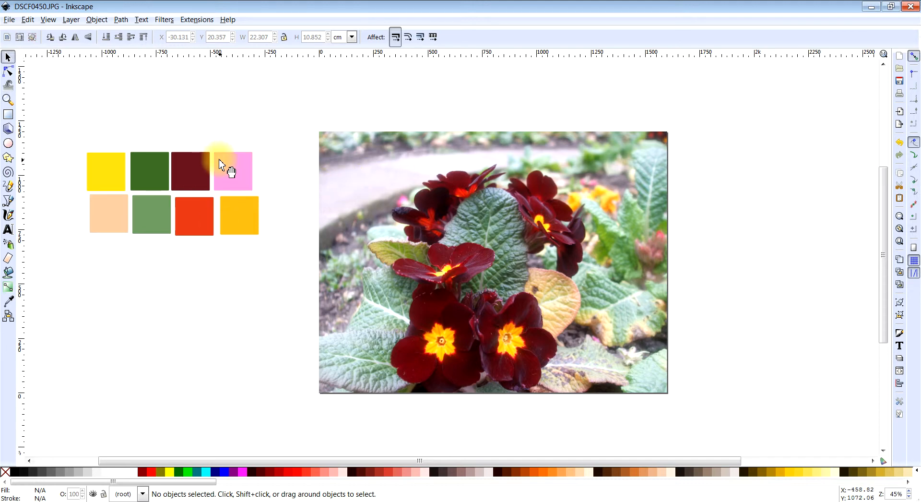